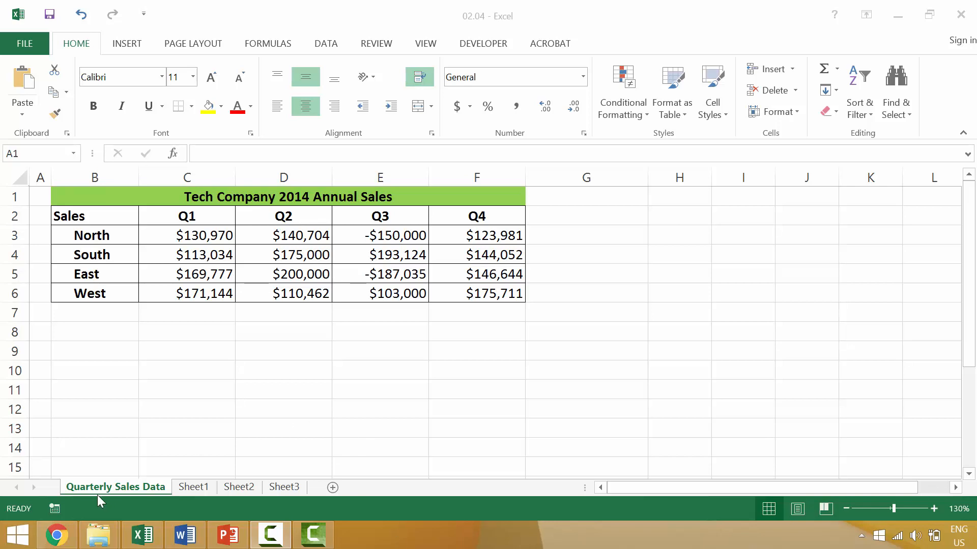
Look over the Example 3 file in the Documents Excel folder, then return to the sales workbook.
{"action": "mouse_move", "coordinate": [95, 541]}
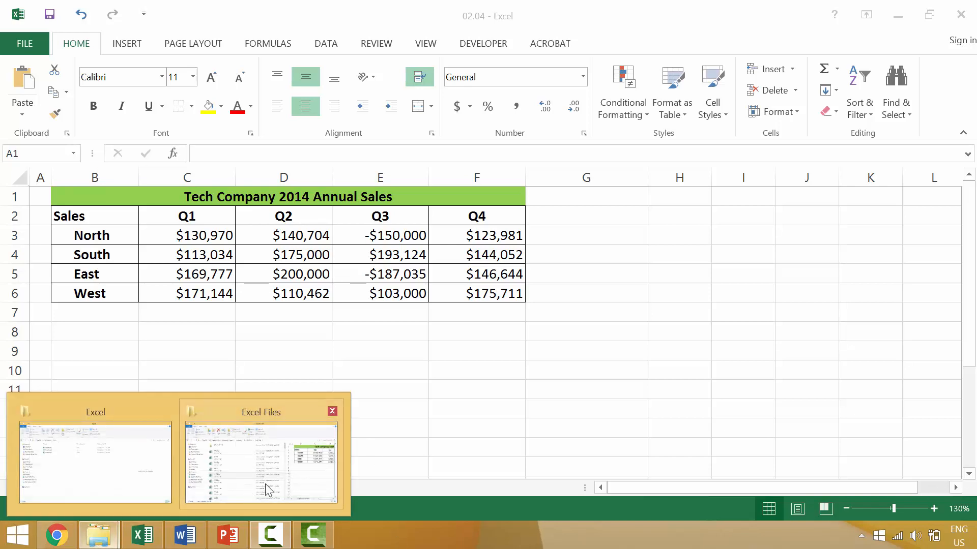
{"action": "mouse_move", "coordinate": [267, 487]}
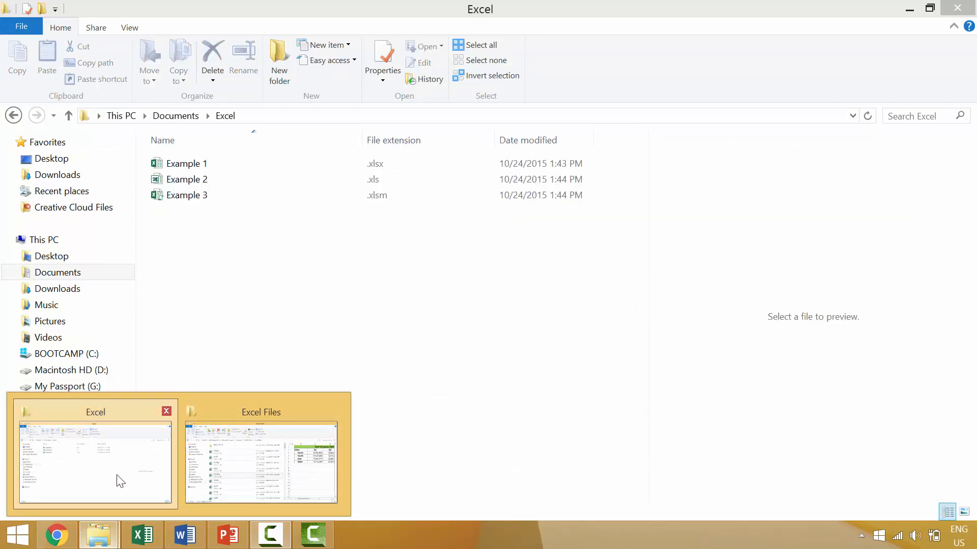
{"action": "left_click", "coordinate": [120, 480]}
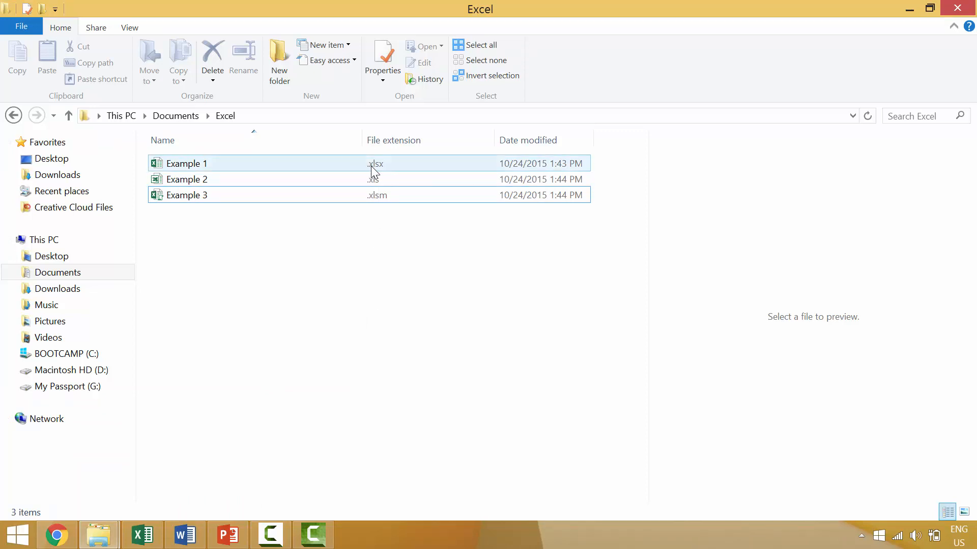
{"action": "left_click", "coordinate": [371, 197]}
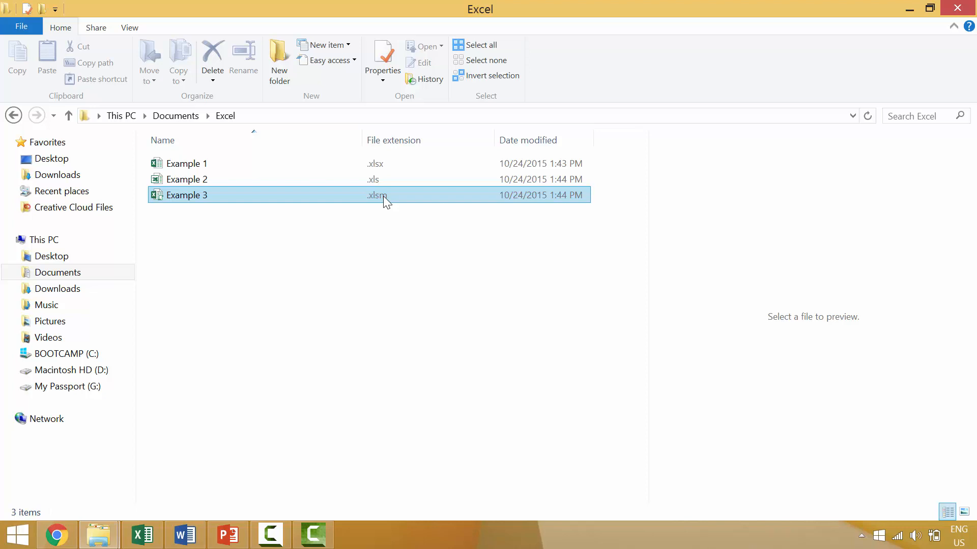
{"action": "left_click", "coordinate": [163, 297]}
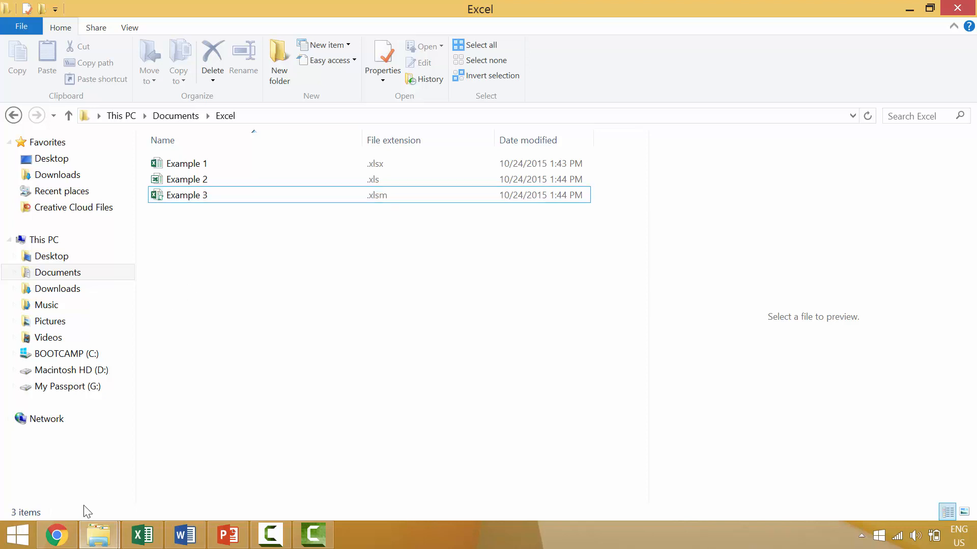
{"action": "left_click", "coordinate": [144, 535]}
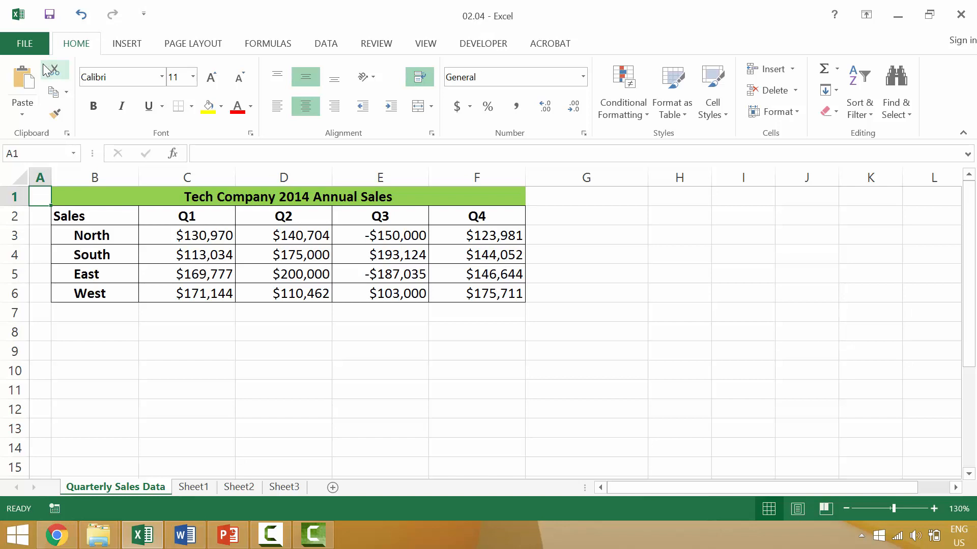
Create a new blank workbook, Book2, from File > New.
{"action": "left_click", "coordinate": [23, 44]}
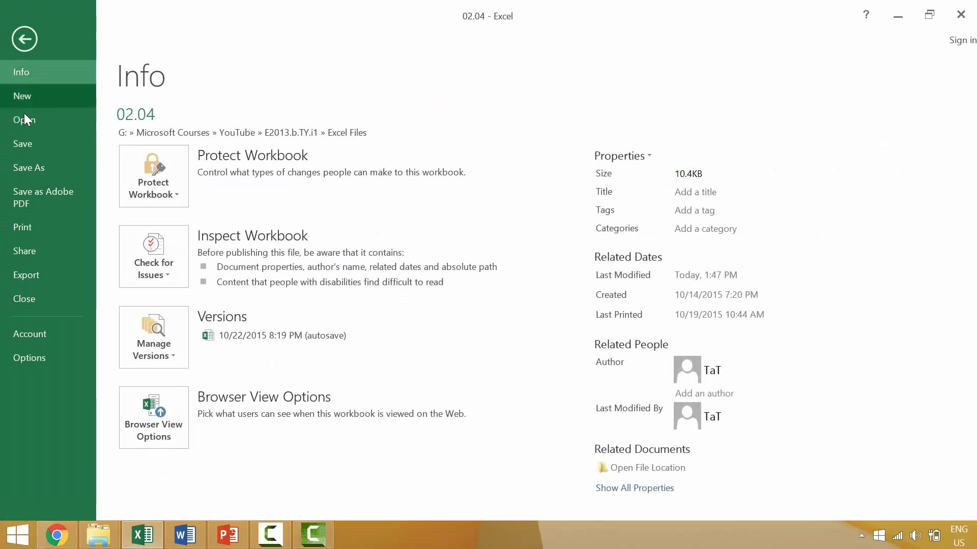
{"action": "left_click", "coordinate": [33, 100]}
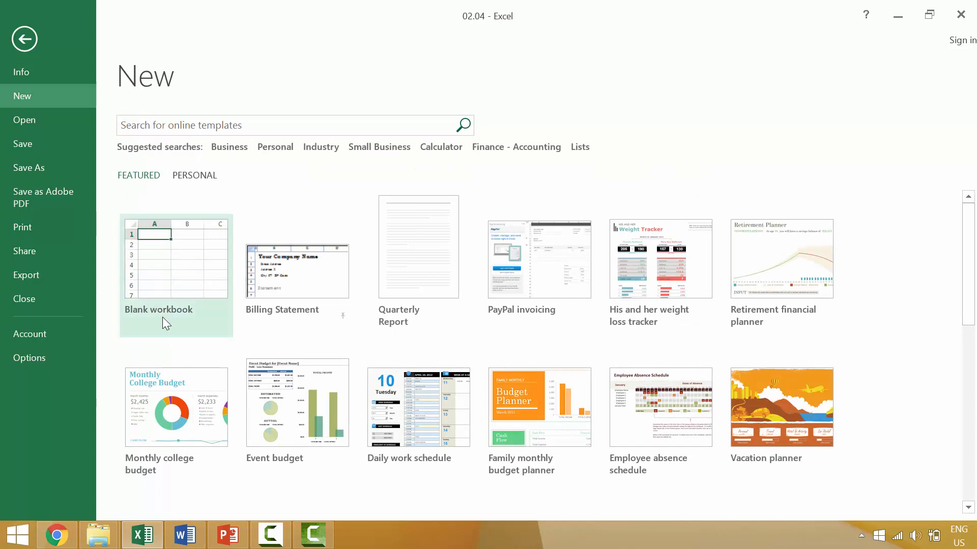
{"action": "left_click", "coordinate": [204, 277]}
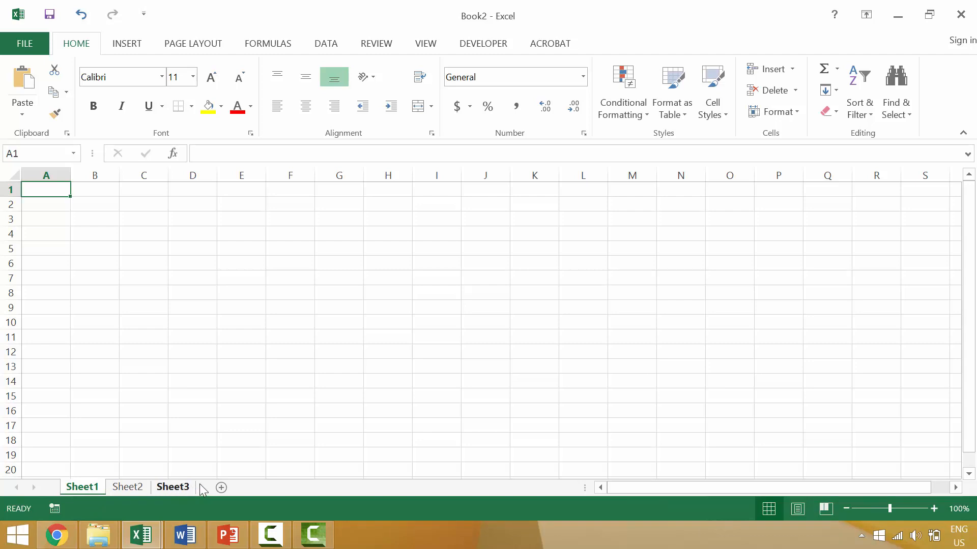
Insert a new sheet, Sheet4, after Sheet1, then return to Sheet1.
{"action": "left_click", "coordinate": [223, 489]}
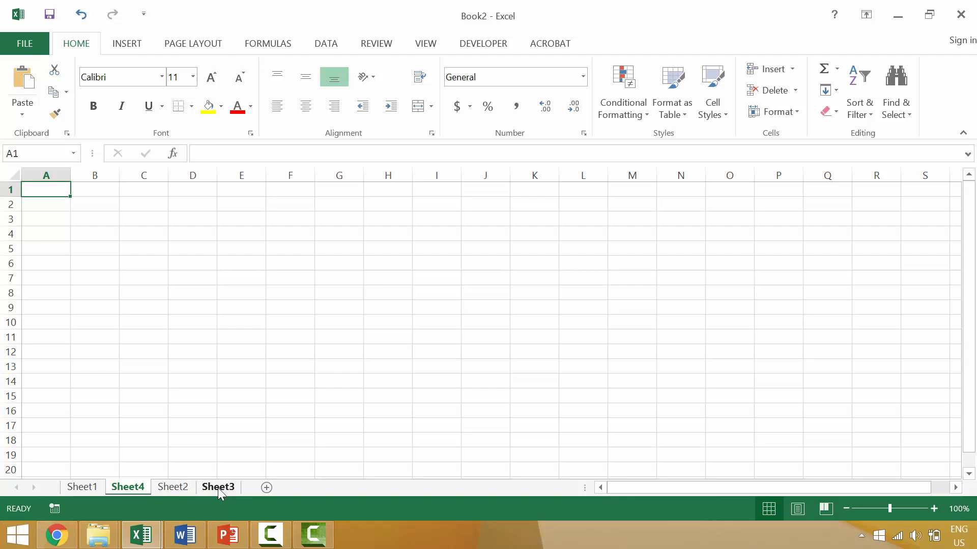
{"action": "left_click", "coordinate": [91, 489]}
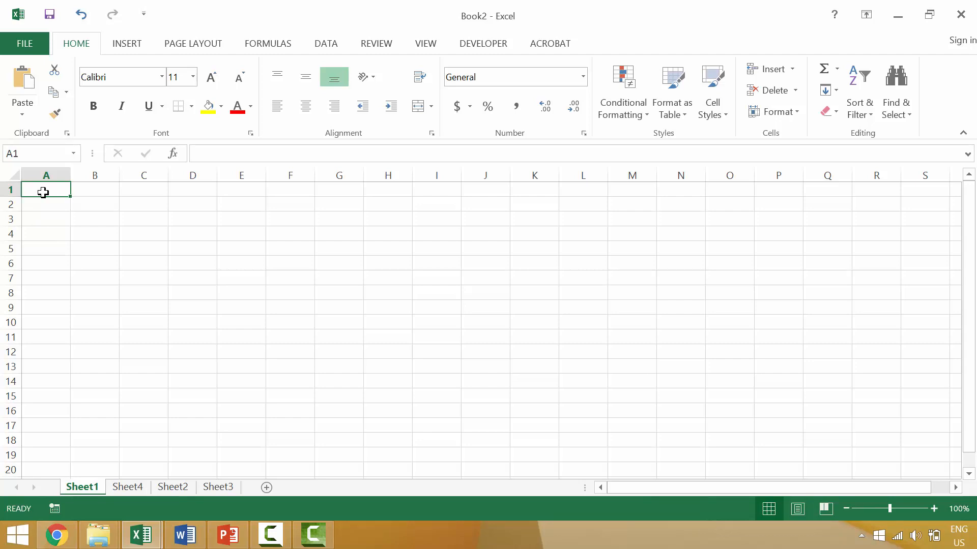
{"action": "left_click", "coordinate": [61, 171]}
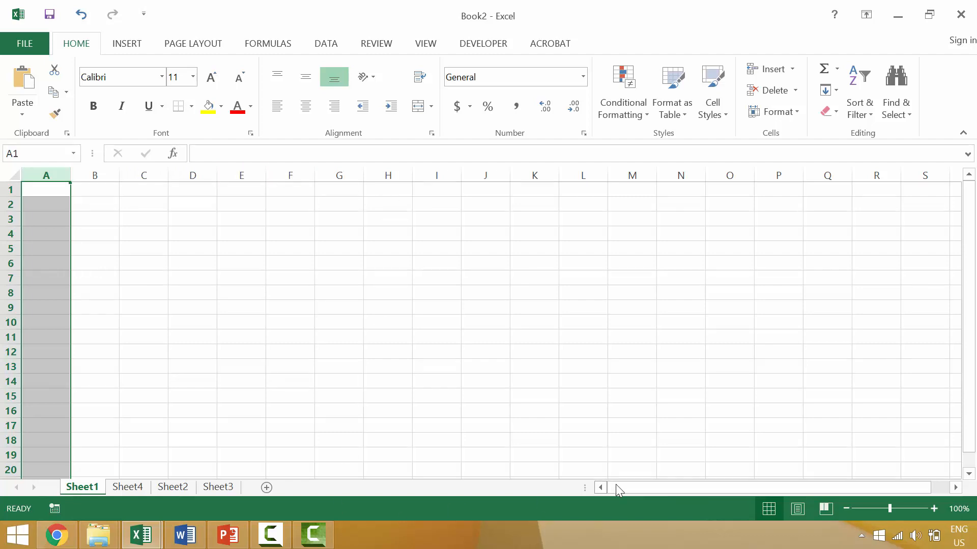
{"action": "left_click", "coordinate": [51, 189]}
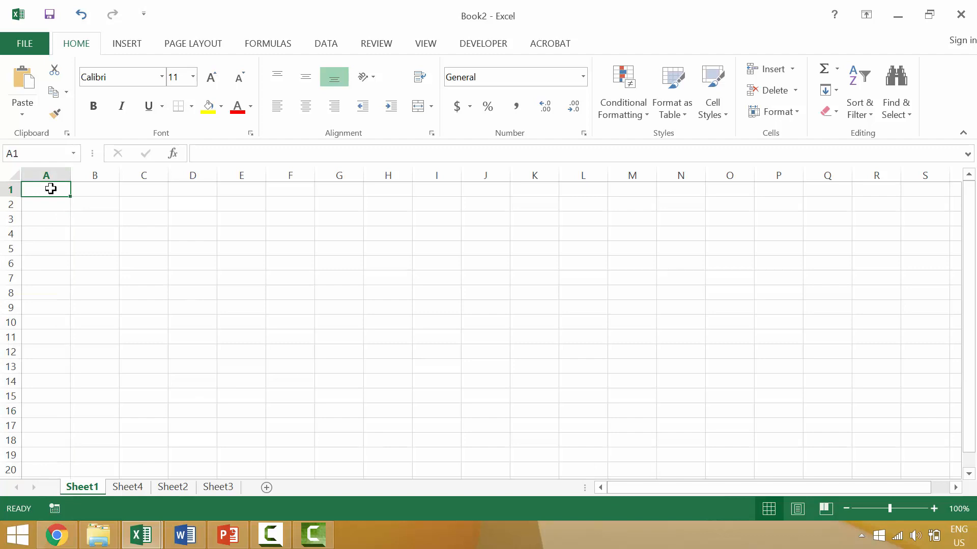
{"action": "key", "text": "Right"}
{"action": "key", "text": "End"}
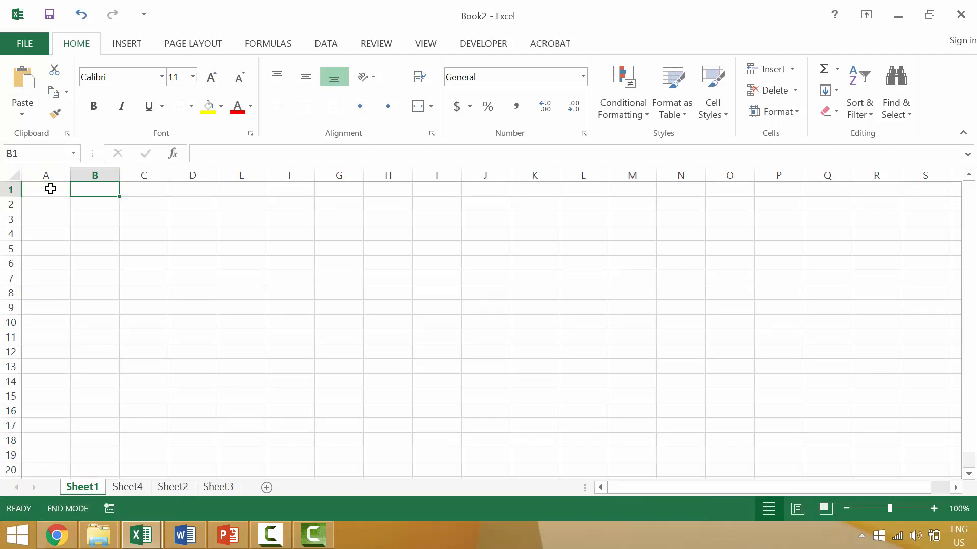
{"action": "key", "text": "Right"}
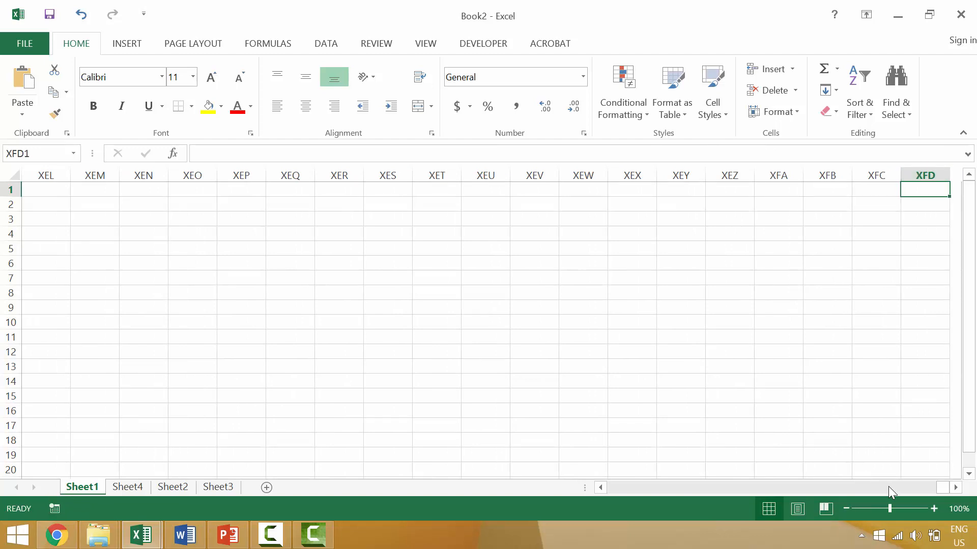
{"action": "key", "text": "ctrl+Home"}
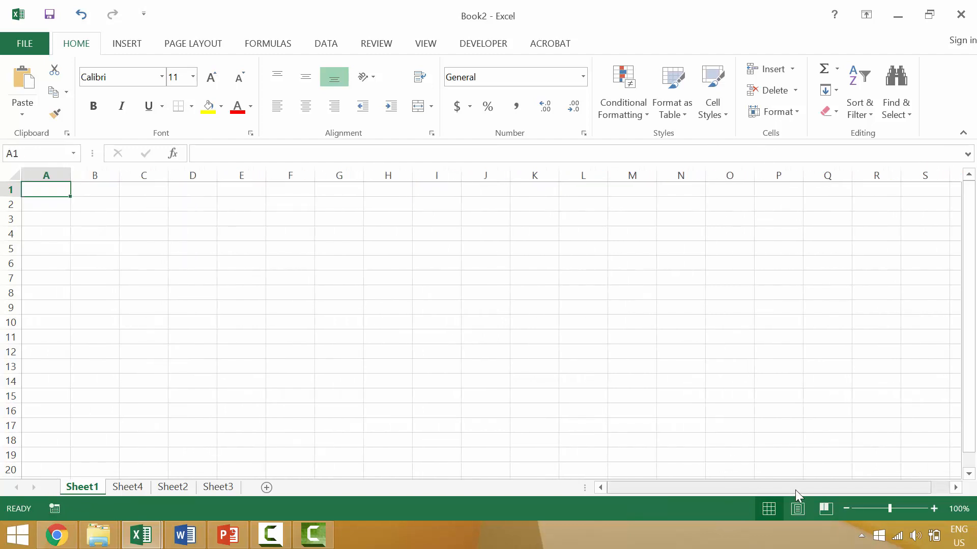
{"action": "left_click", "coordinate": [955, 487]}
{"action": "left_click", "coordinate": [955, 487]}
{"action": "left_click_drag", "start_coordinate": [955, 489], "coordinate": [955, 489]}
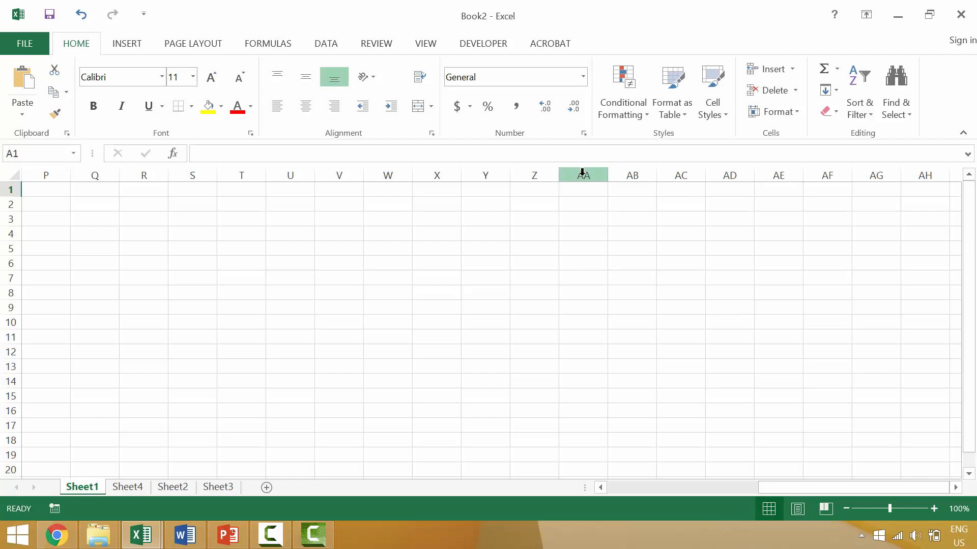
{"action": "left_click", "coordinate": [956, 488]}
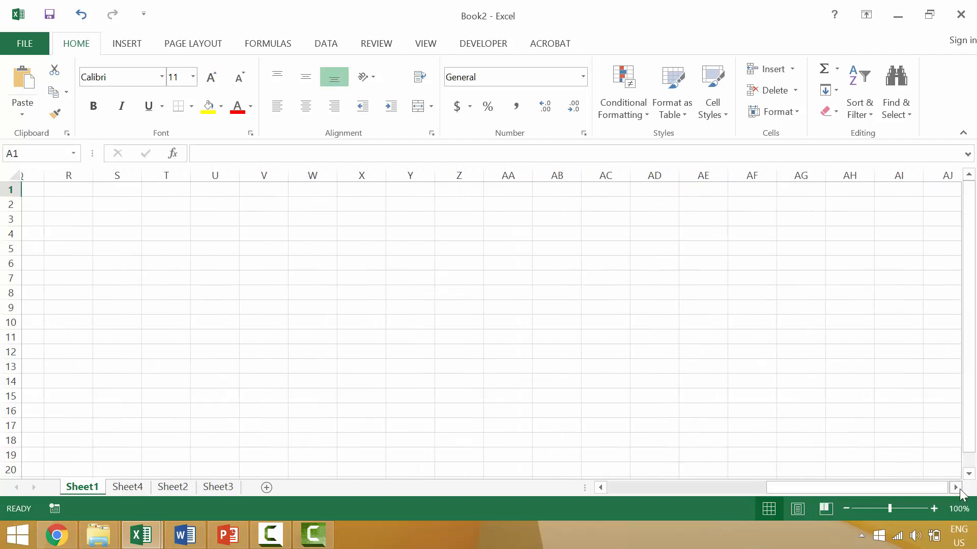
{"action": "left_click_drag", "start_coordinate": [956, 488], "coordinate": [956, 488]}
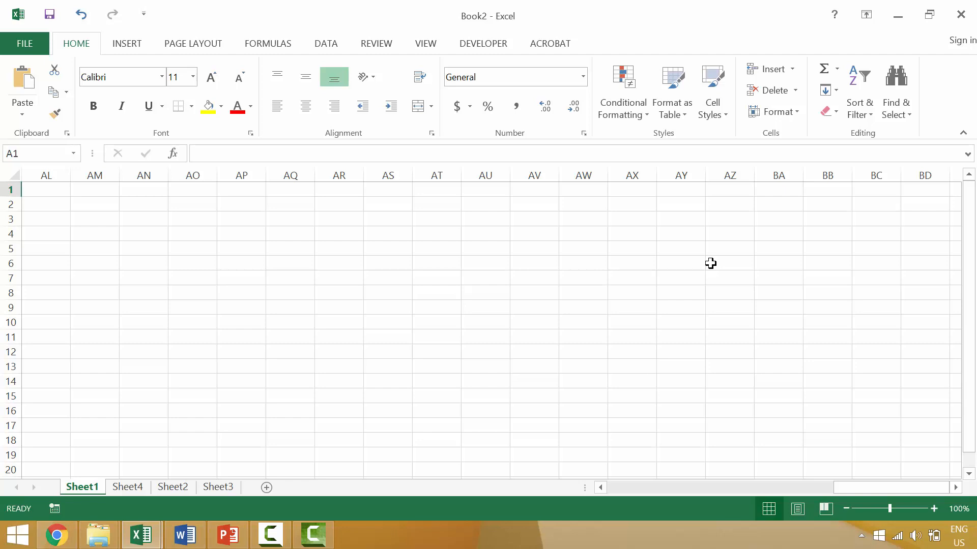
{"action": "left_click", "coordinate": [682, 203]}
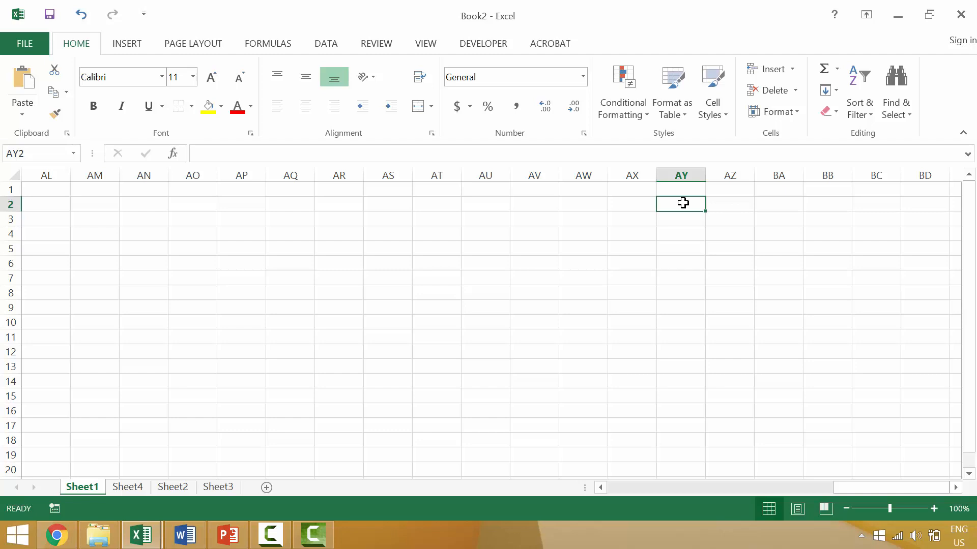
{"action": "key", "text": "ctrl+Home"}
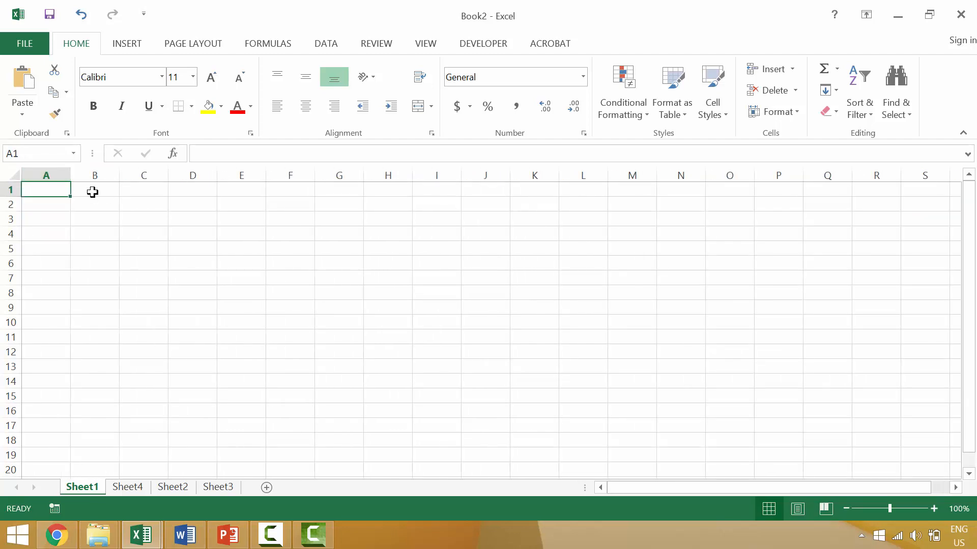
{"action": "left_click", "coordinate": [46, 175]}
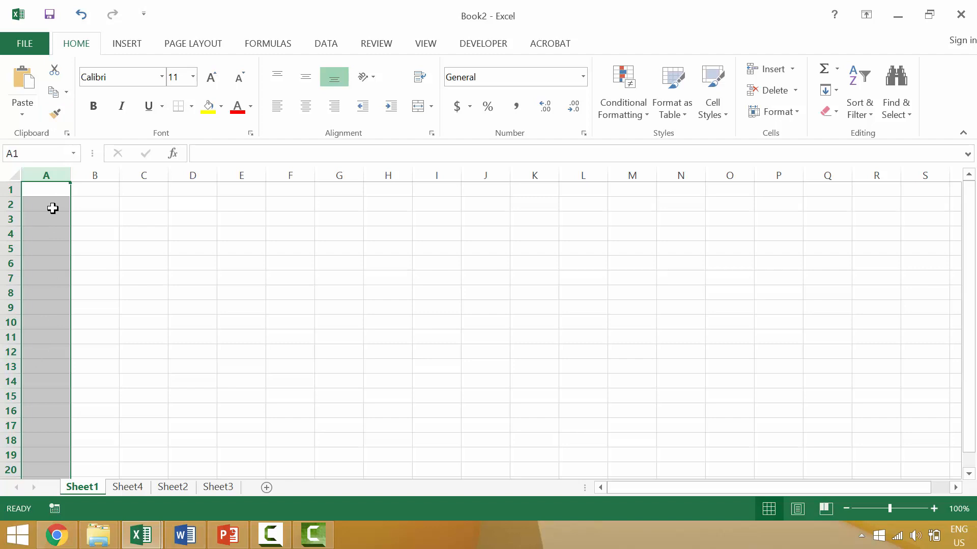
{"action": "left_click", "coordinate": [51, 192]}
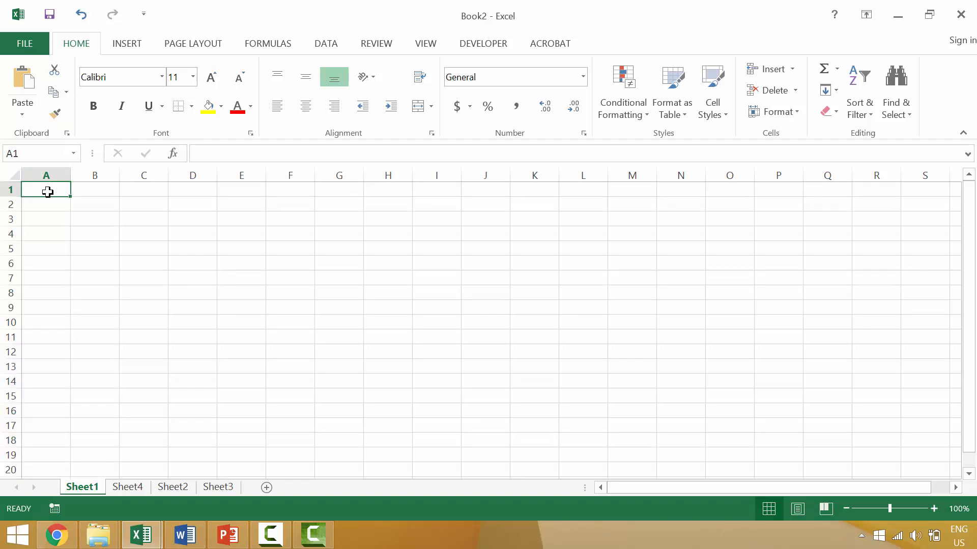
{"action": "left_click", "coordinate": [12, 190]}
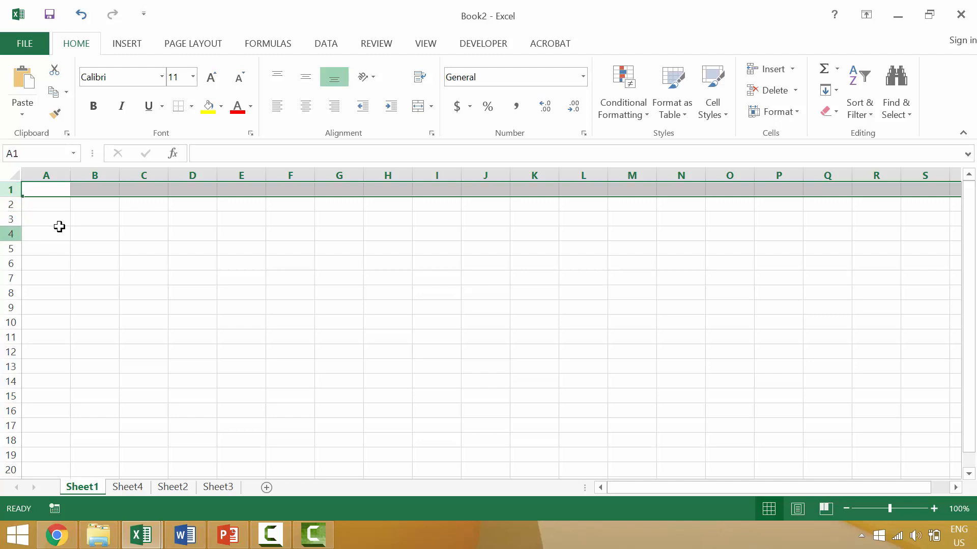
{"action": "left_click", "coordinate": [43, 191]}
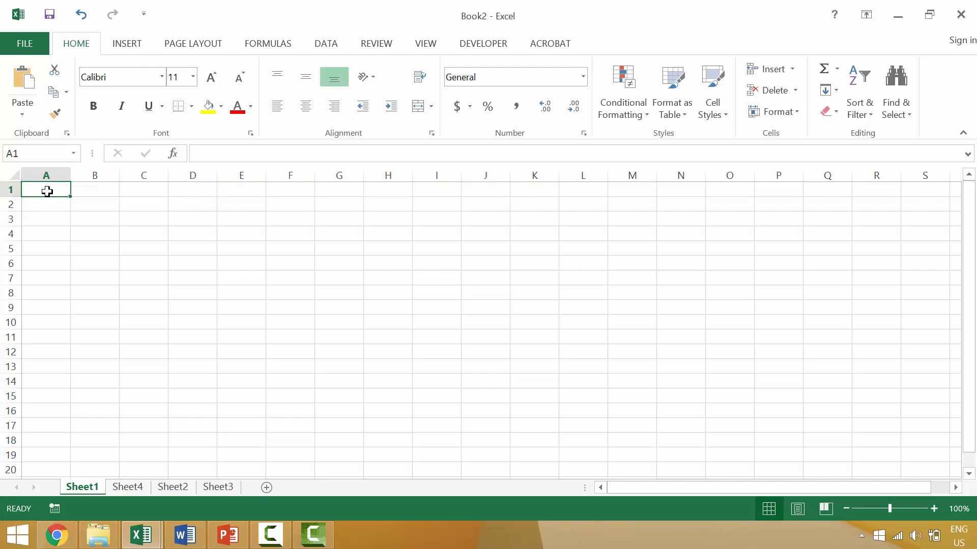
{"action": "key", "text": "ctrl+Down"}
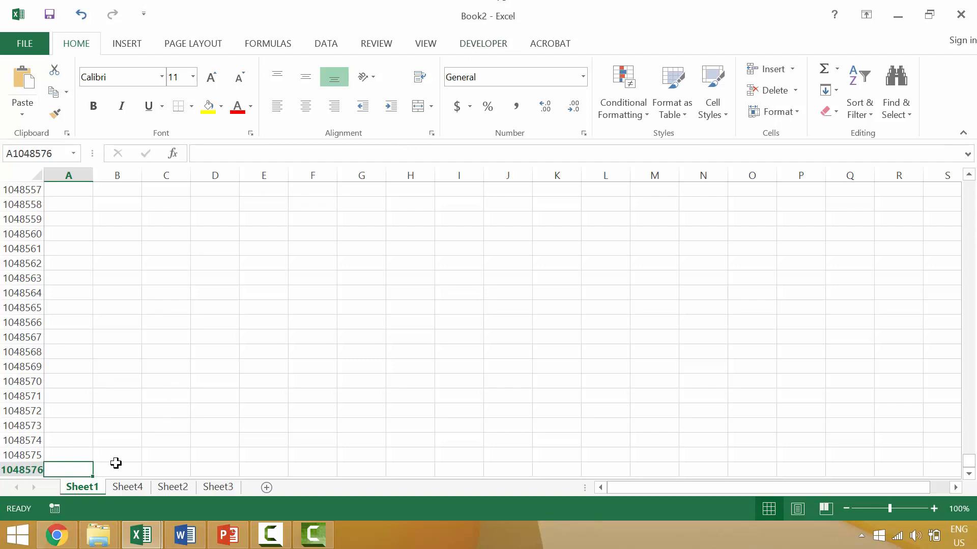
{"action": "left_click", "coordinate": [145, 488]}
{"action": "left_click", "coordinate": [173, 487]}
{"action": "left_click", "coordinate": [219, 487]}
{"action": "left_click", "coordinate": [87, 487]}
{"action": "key", "text": "ctrl+Home"}
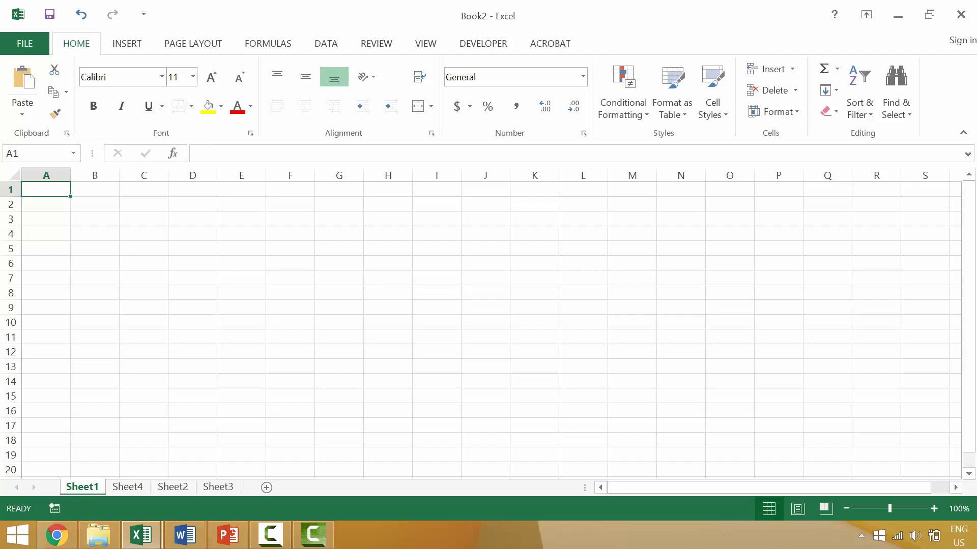
{"action": "left_click", "coordinate": [59, 171]}
{"action": "left_click", "coordinate": [88, 171]}
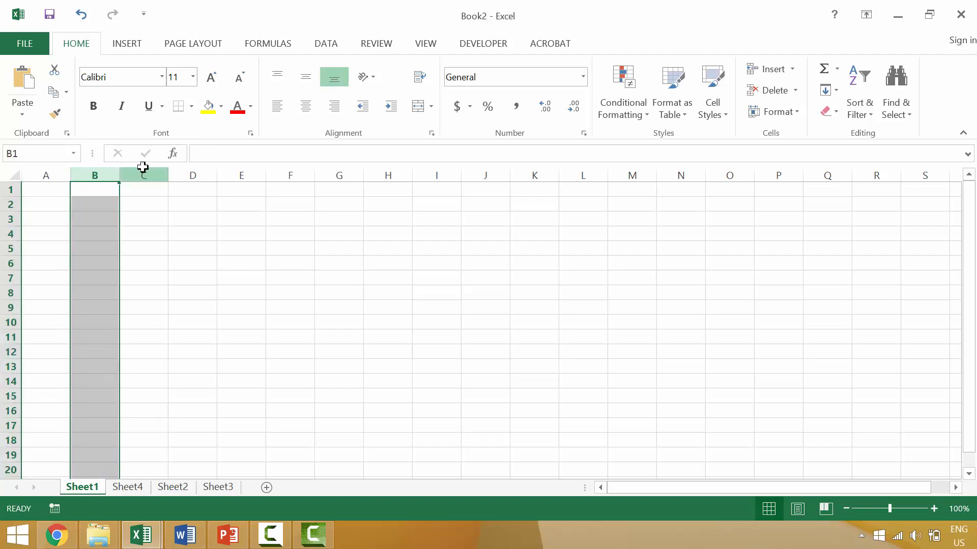
{"action": "left_click", "coordinate": [144, 171]}
{"action": "left_click", "coordinate": [194, 171]}
{"action": "left_click", "coordinate": [10, 189]}
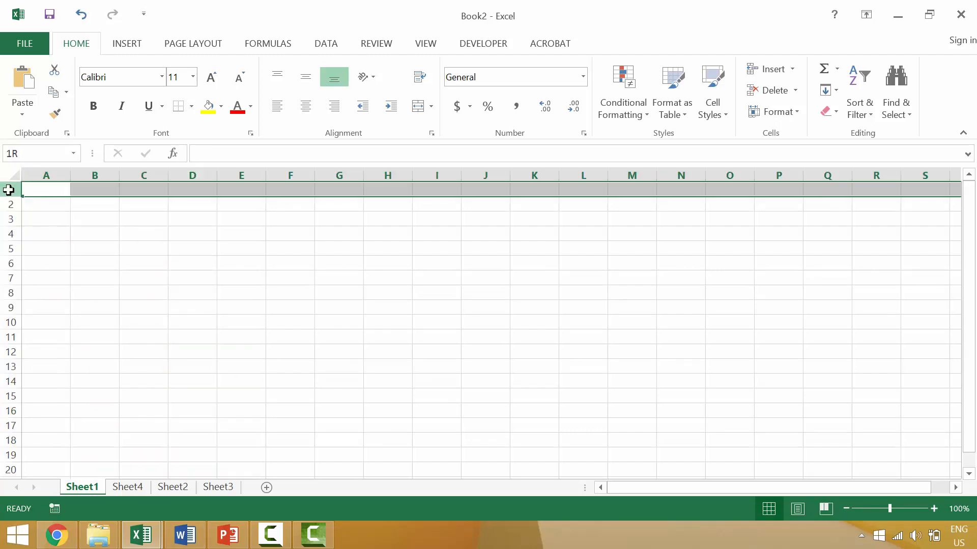
{"action": "left_click", "coordinate": [9, 204]}
{"action": "left_click", "coordinate": [8, 220]}
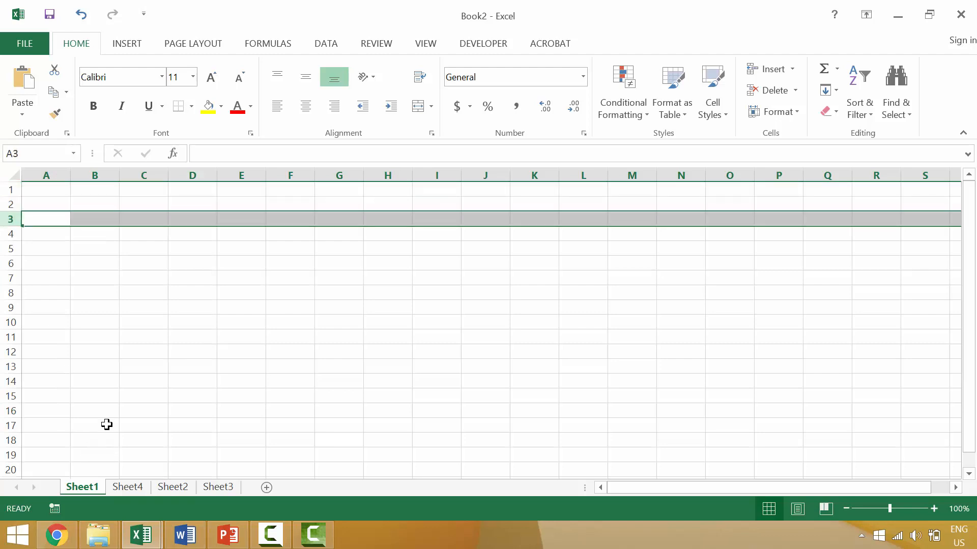
{"action": "left_click", "coordinate": [57, 186]}
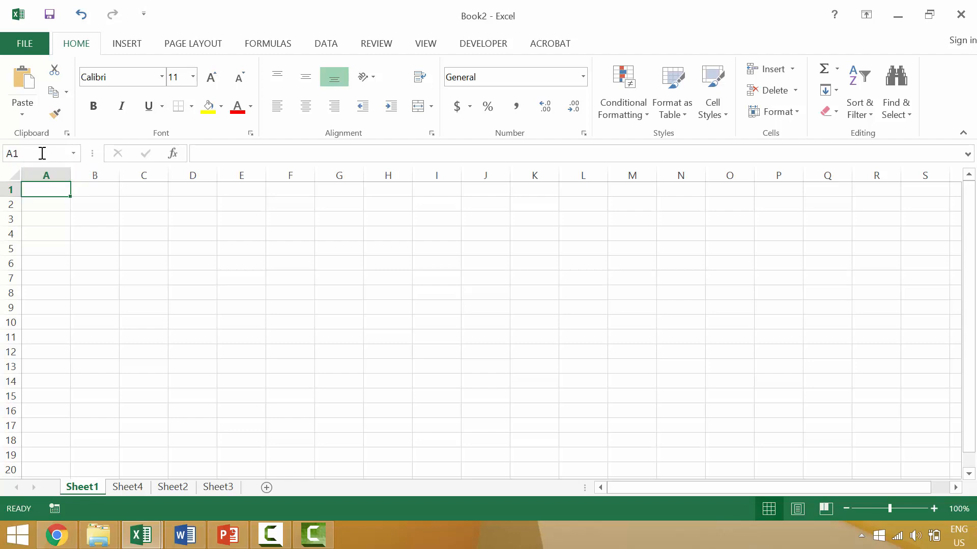
{"action": "left_click", "coordinate": [42, 174]}
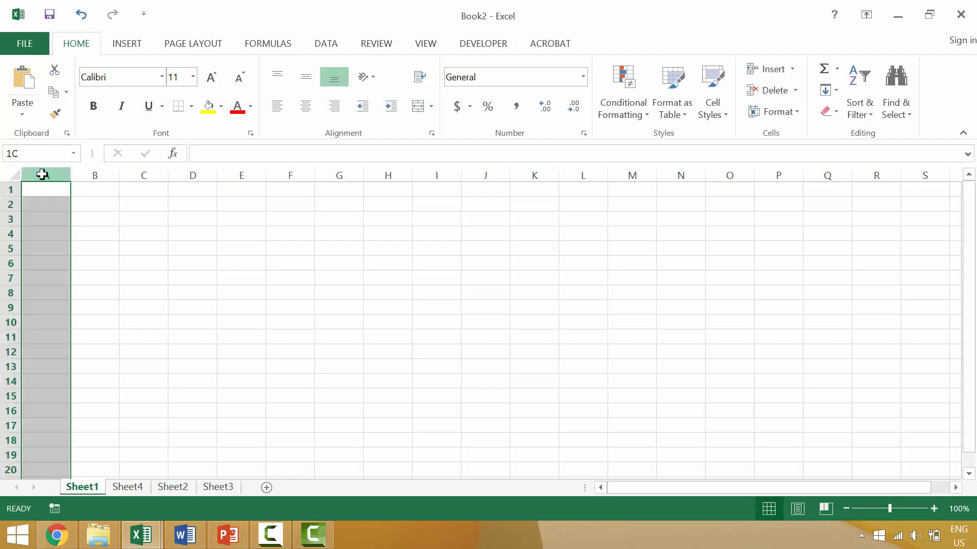
{"action": "left_click", "coordinate": [10, 189]}
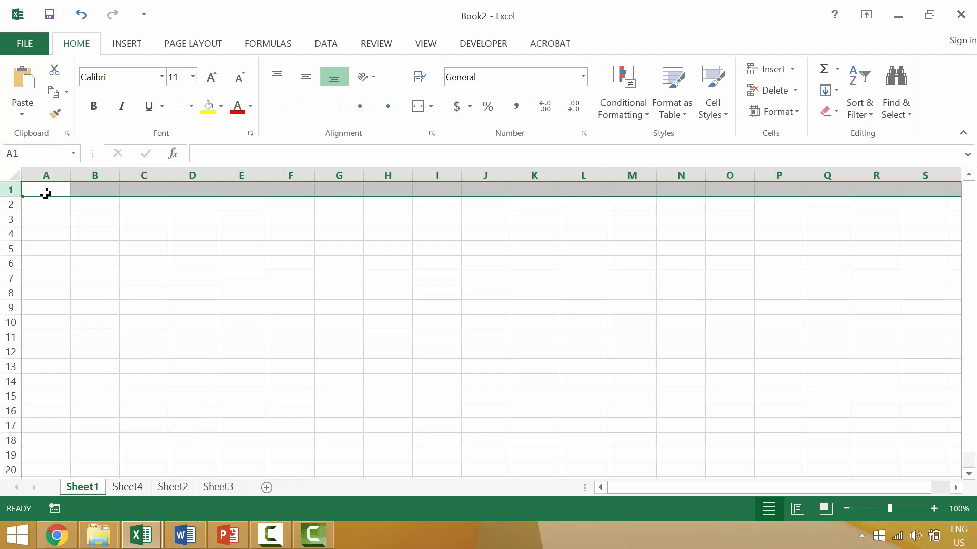
{"action": "left_click", "coordinate": [45, 193]}
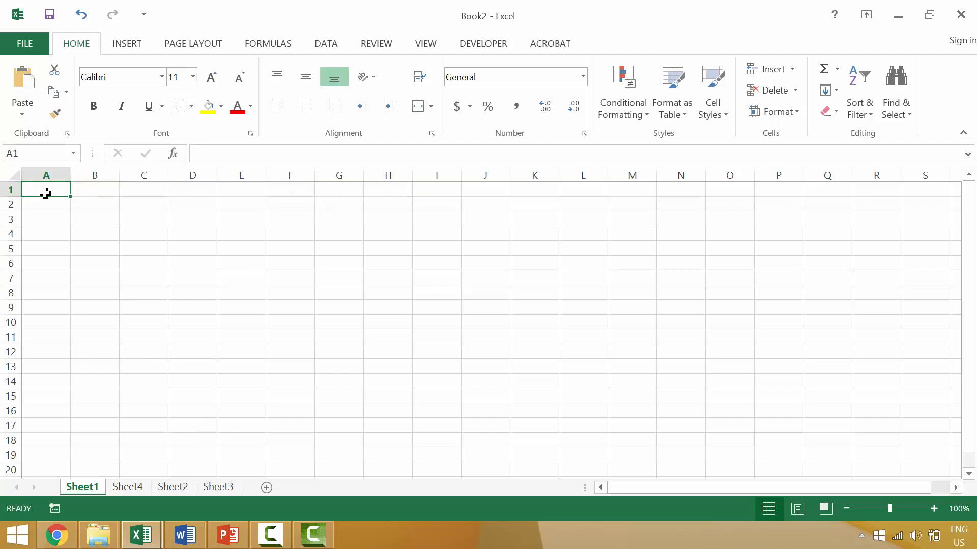
{"action": "left_click", "coordinate": [91, 204]}
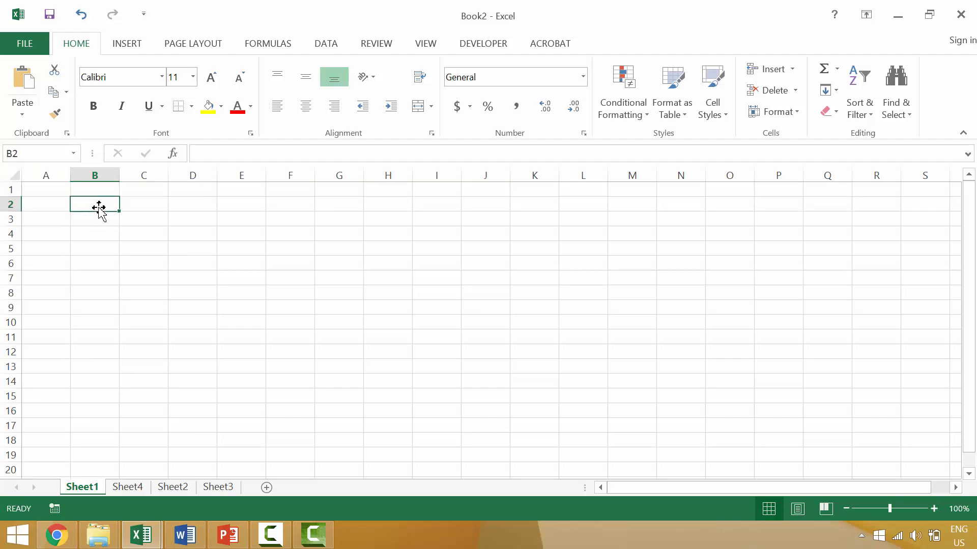
{"action": "left_click", "coordinate": [104, 167]}
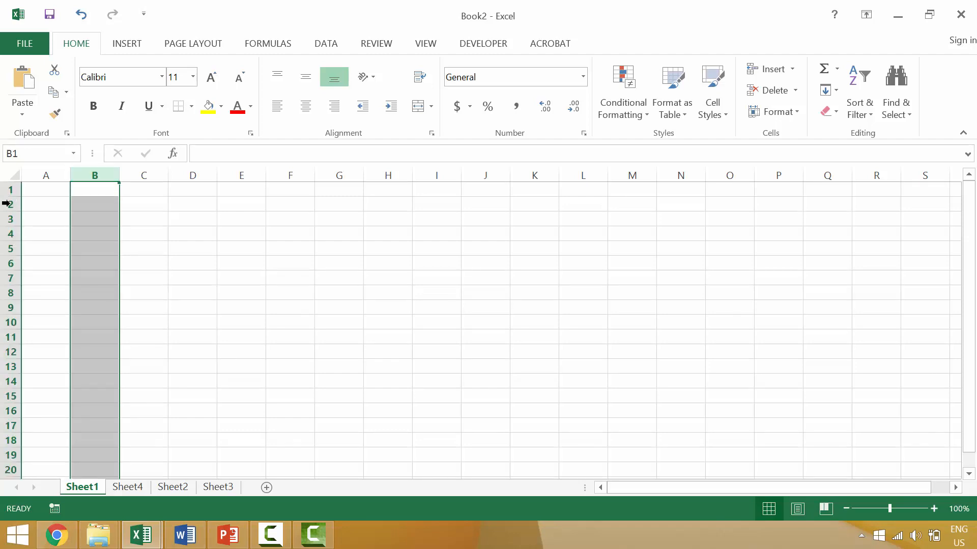
{"action": "left_click", "coordinate": [6, 204]}
{"action": "left_click", "coordinate": [90, 202]}
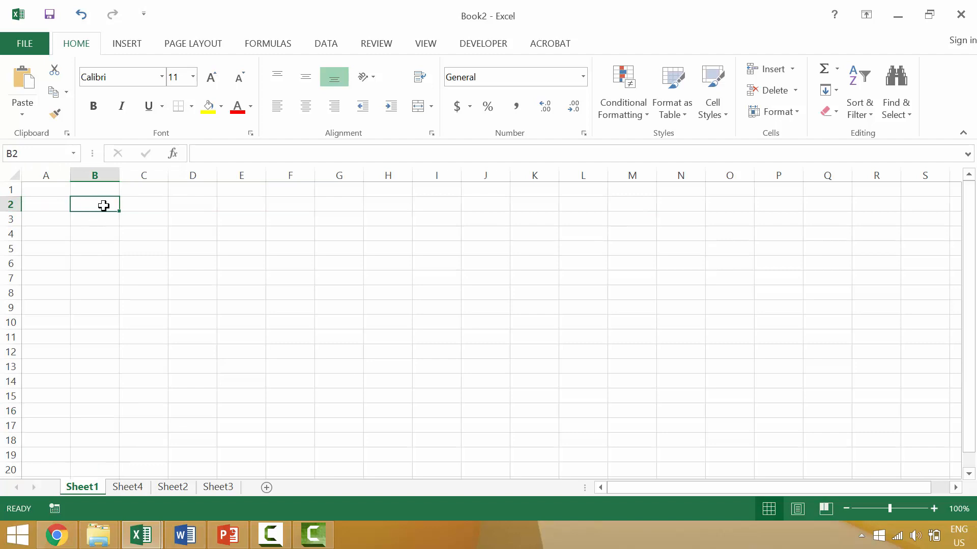
{"action": "left_click", "coordinate": [135, 202]}
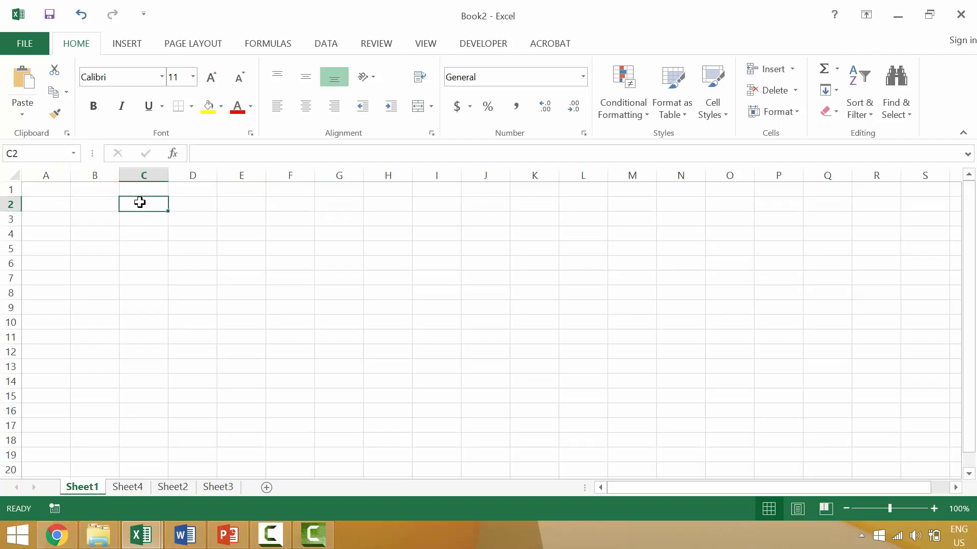
{"action": "left_click", "coordinate": [146, 173]}
{"action": "left_click", "coordinate": [10, 204]}
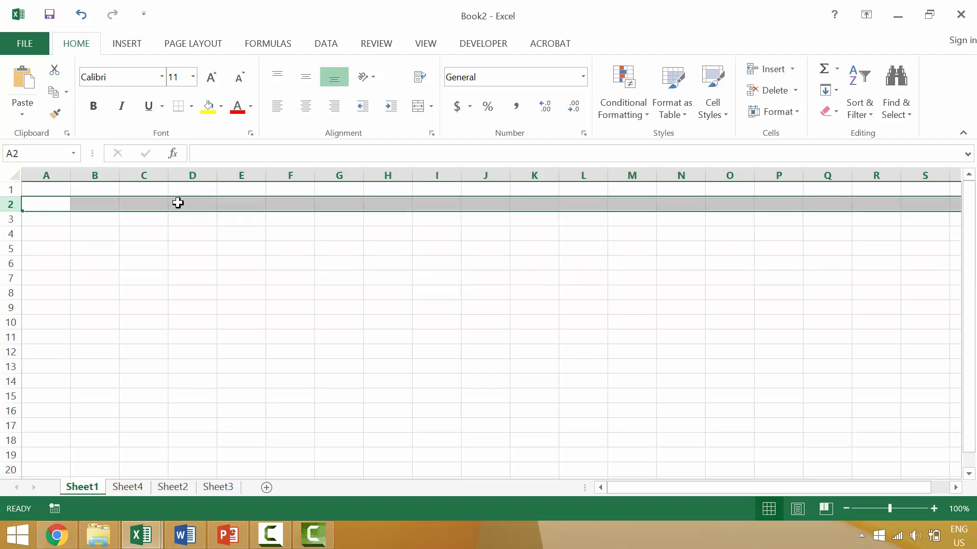
{"action": "left_click", "coordinate": [135, 202]}
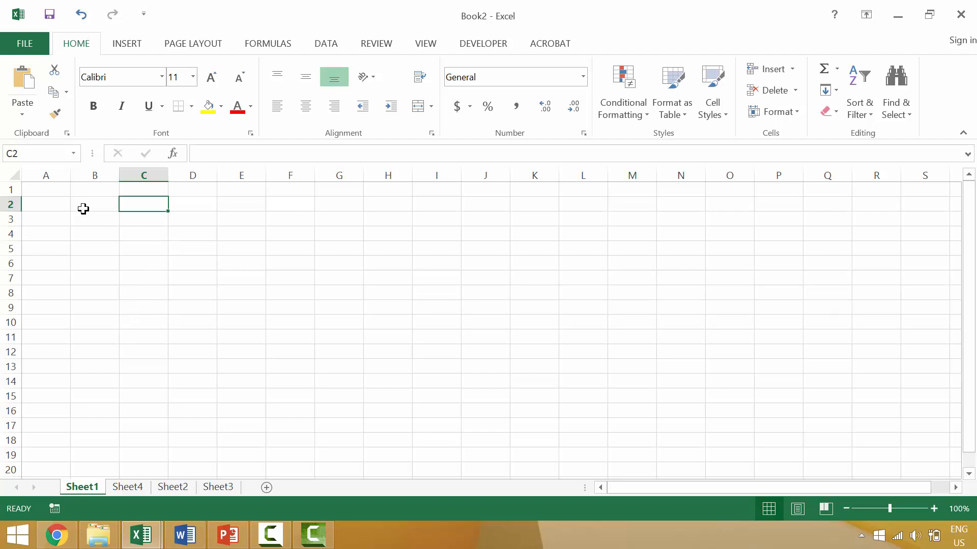
{"action": "left_click", "coordinate": [51, 189]}
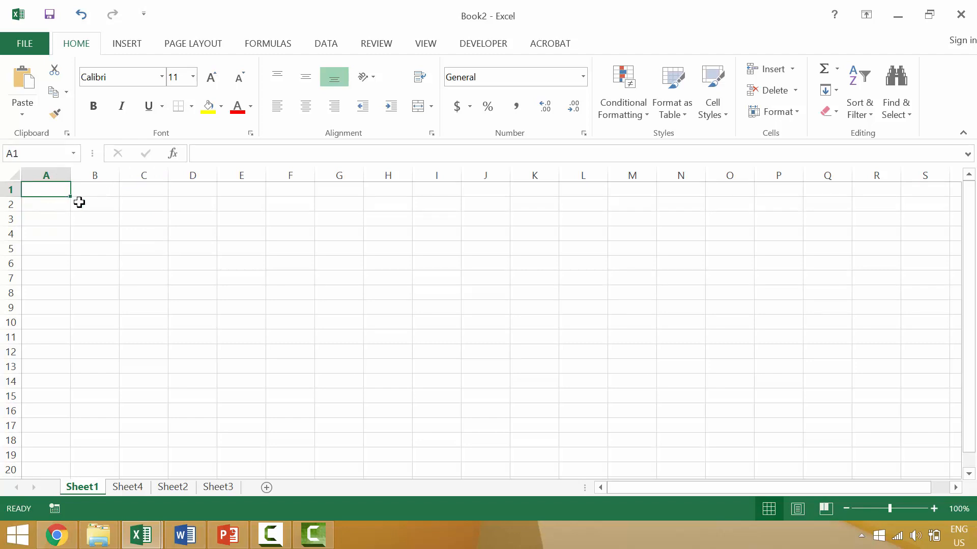
Select A1:B2, type 'A1:B2' into A1, then cancel the entry with Esc.
{"action": "left_click", "coordinate": [90, 206], "text": "shift"}
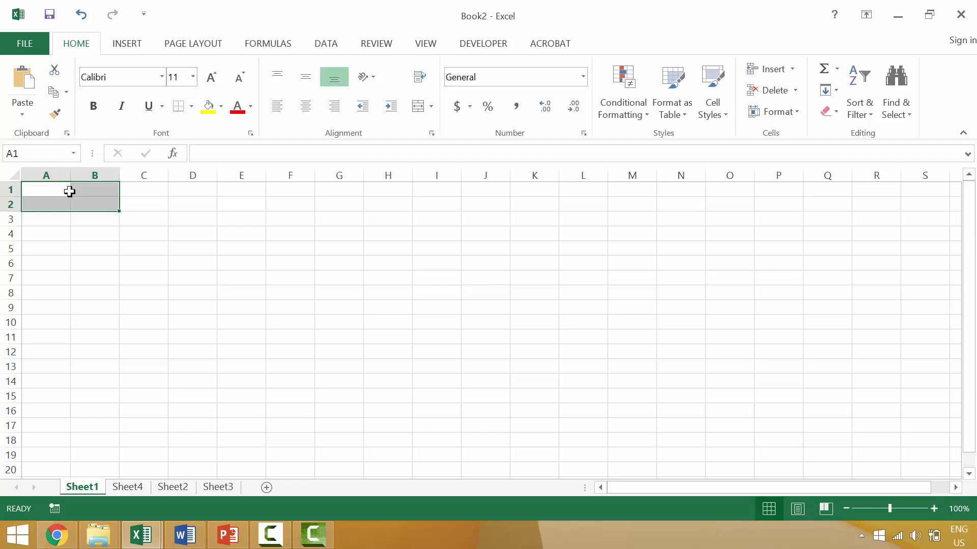
{"action": "type", "text": "A"}
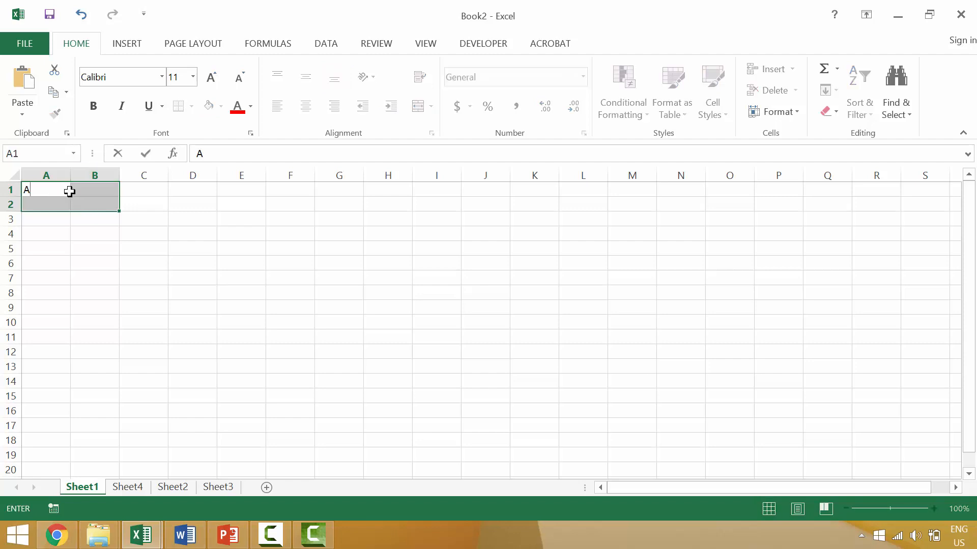
{"action": "type", "text": "1:"}
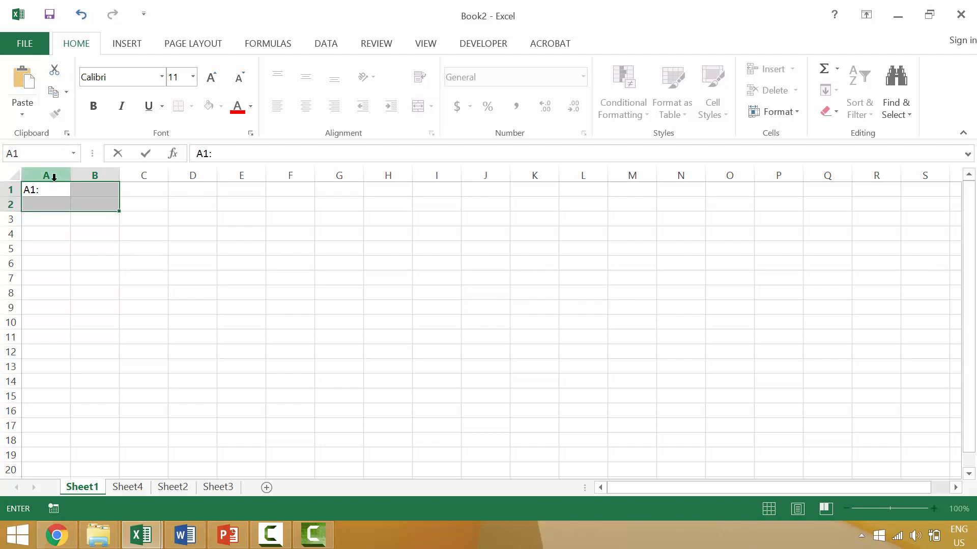
{"action": "type", "text": "B2"}
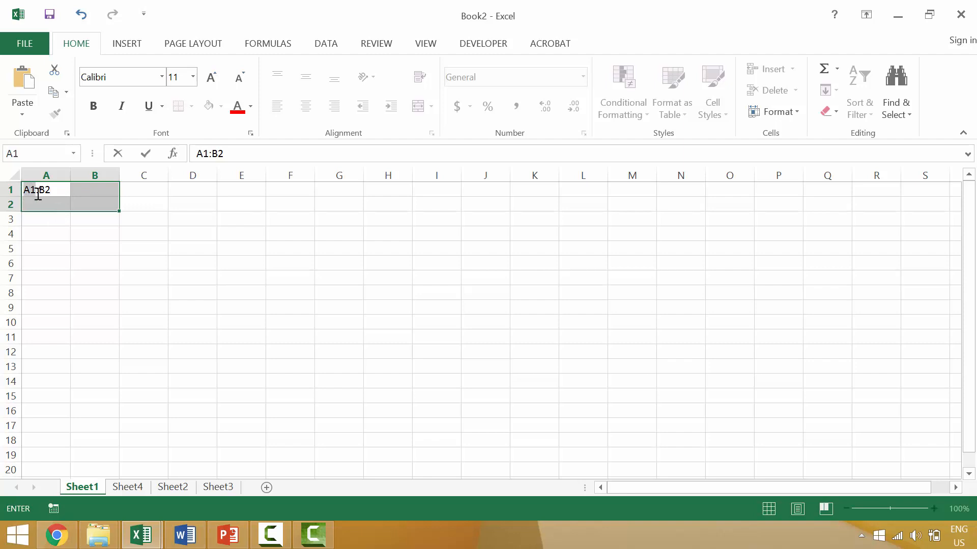
{"action": "left_click_drag", "start_coordinate": [36, 191], "coordinate": [55, 189]}
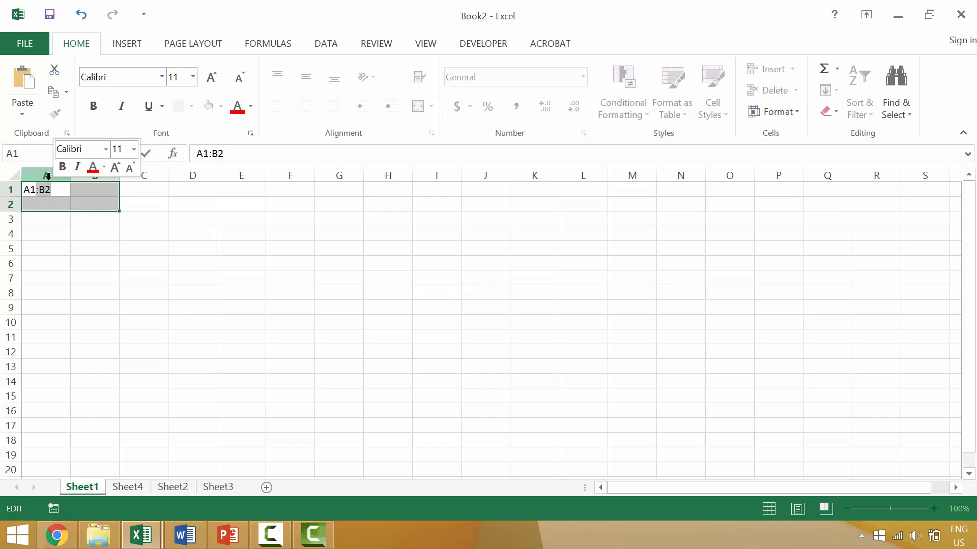
{"action": "left_click", "coordinate": [45, 191]}
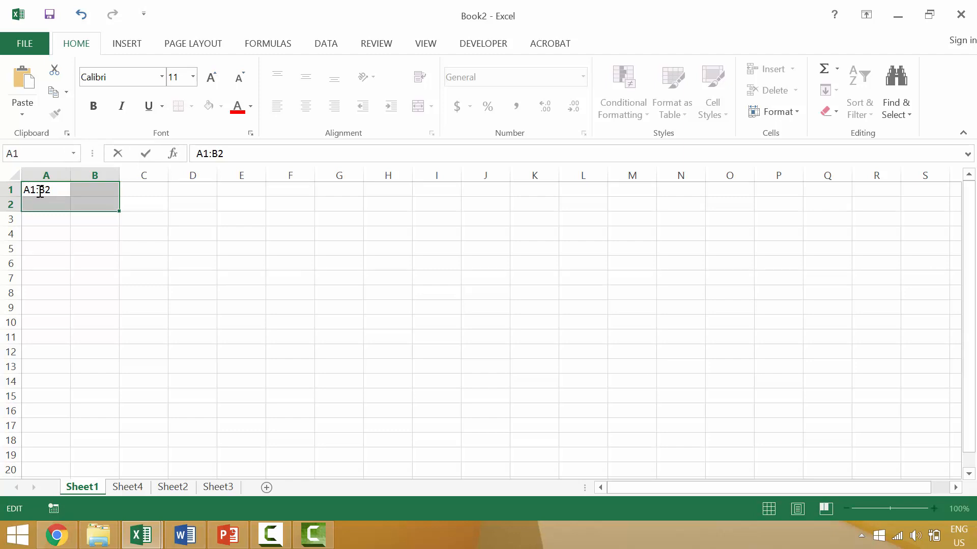
{"action": "key", "text": "Escape"}
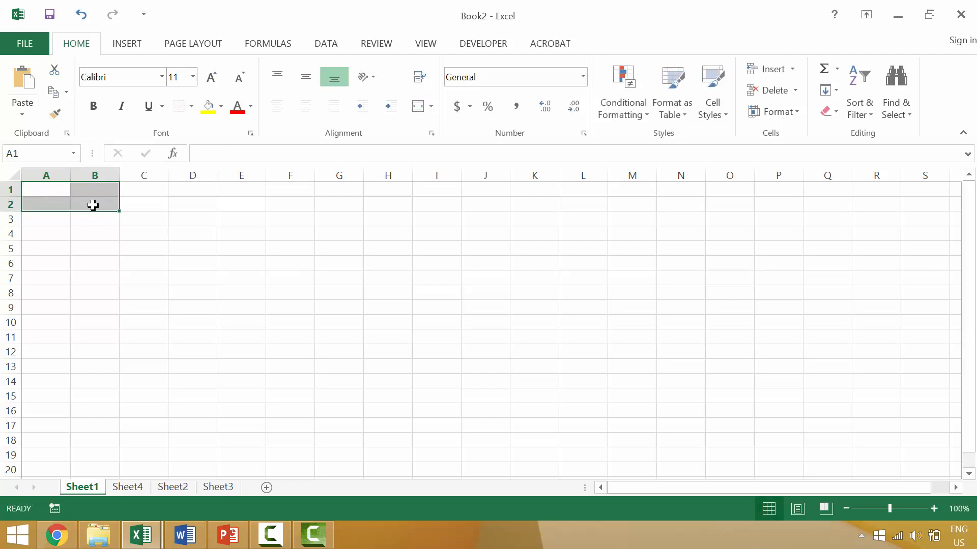
Enter the text A1:C3 in cell C3.
{"action": "left_click", "coordinate": [148, 217]}
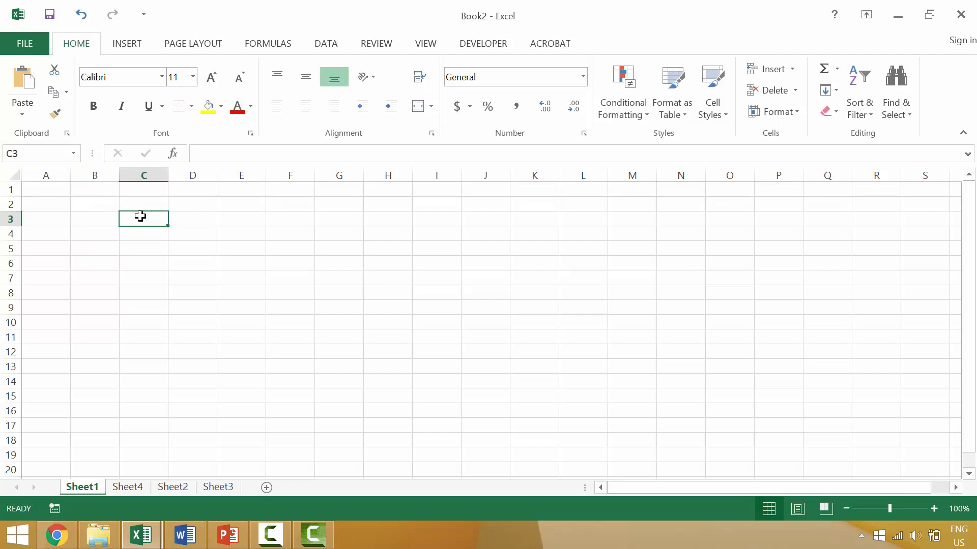
{"action": "type", "text": "A1:C3"}
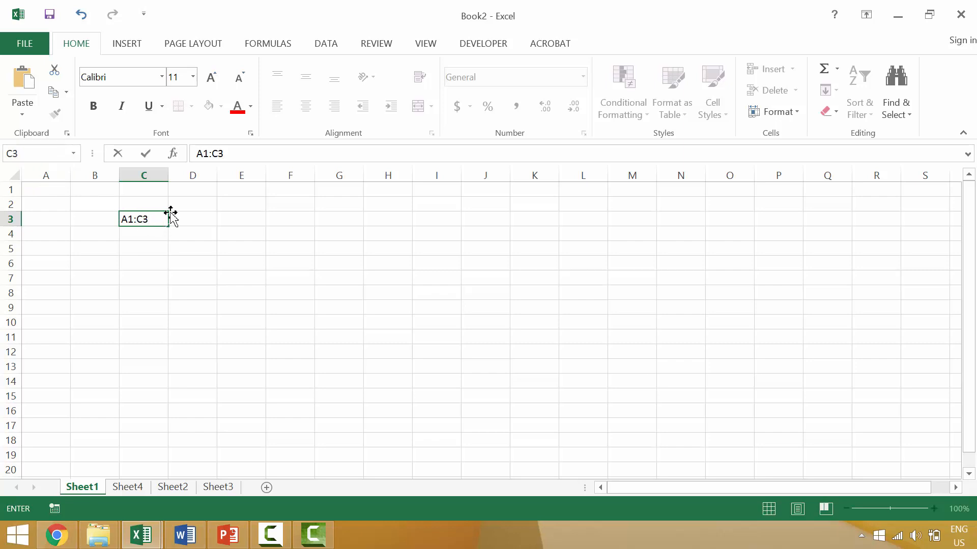
{"action": "key", "text": "Return"}
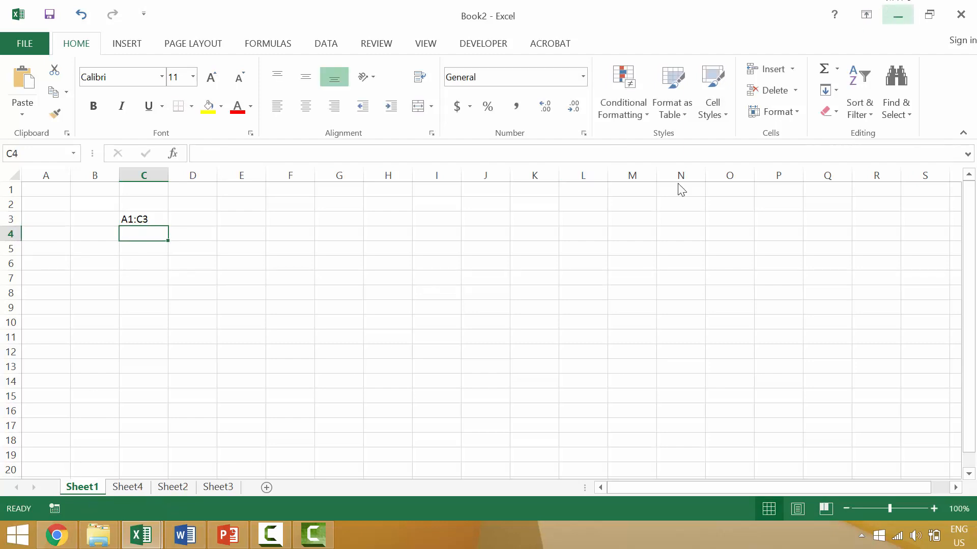
Return to the sales workbook and select the quarterly figures C3 through F6.
{"action": "left_click", "coordinate": [903, 21]}
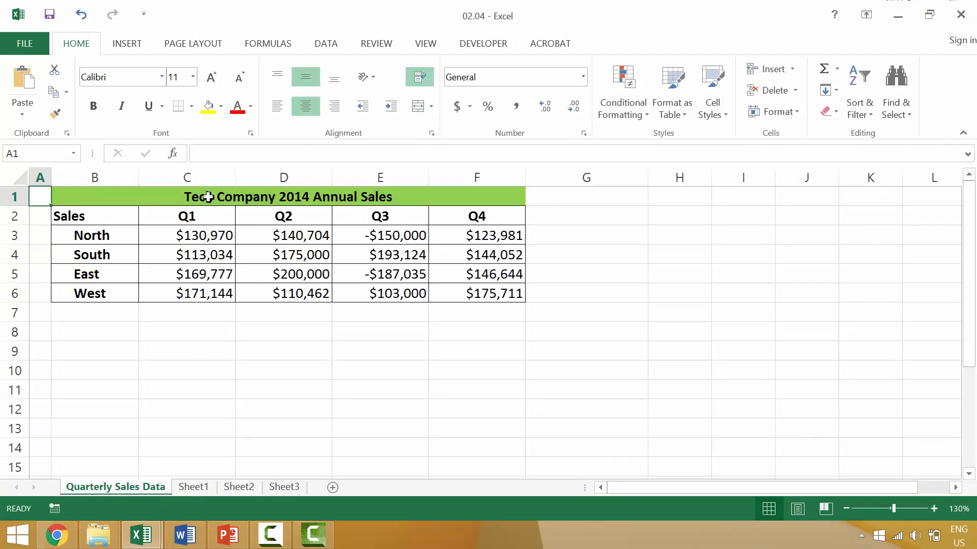
{"action": "left_click", "coordinate": [80, 218]}
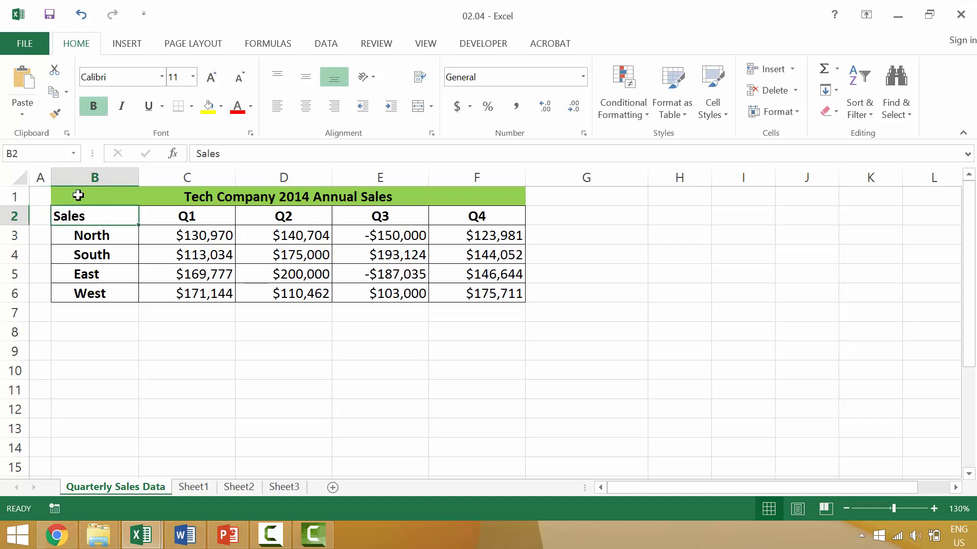
{"action": "left_click", "coordinate": [77, 192]}
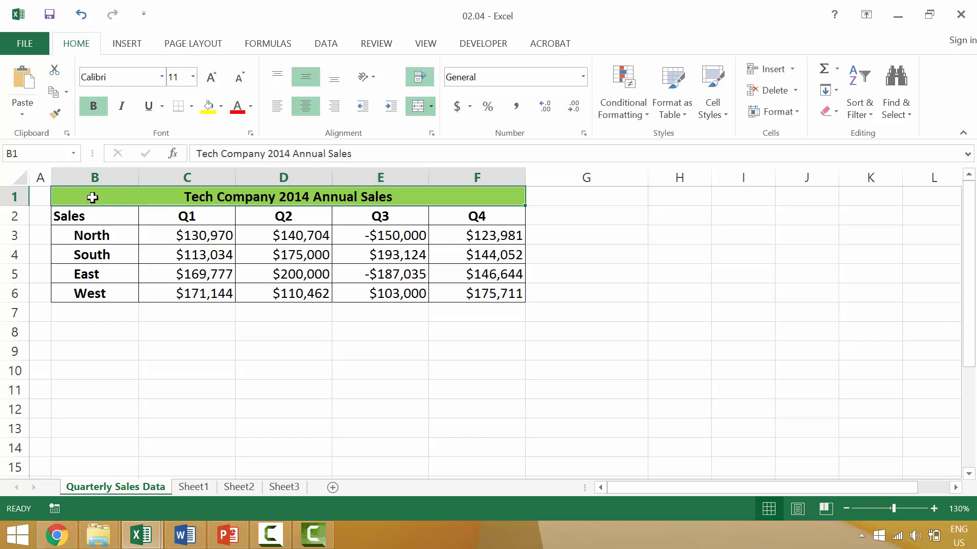
{"action": "left_click", "coordinate": [489, 294]}
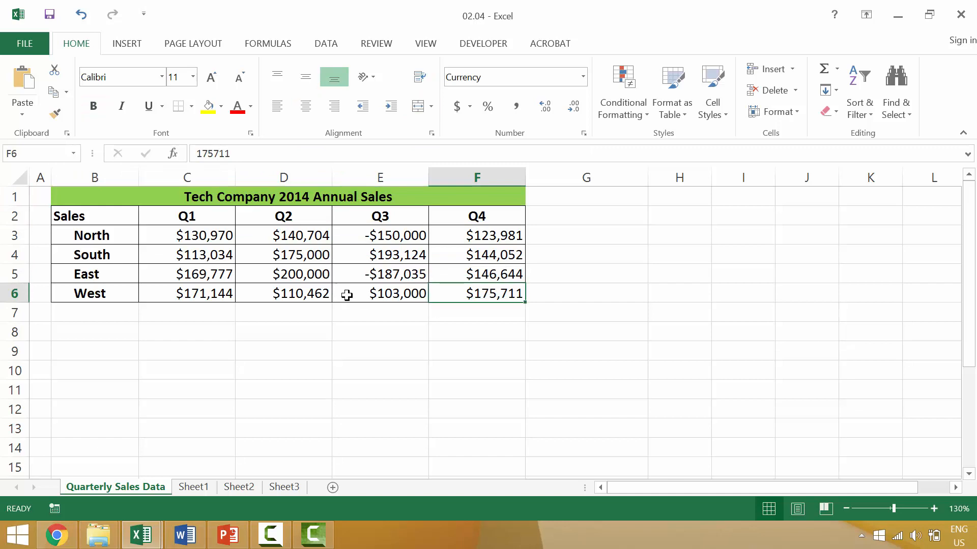
{"action": "left_click", "coordinate": [200, 235]}
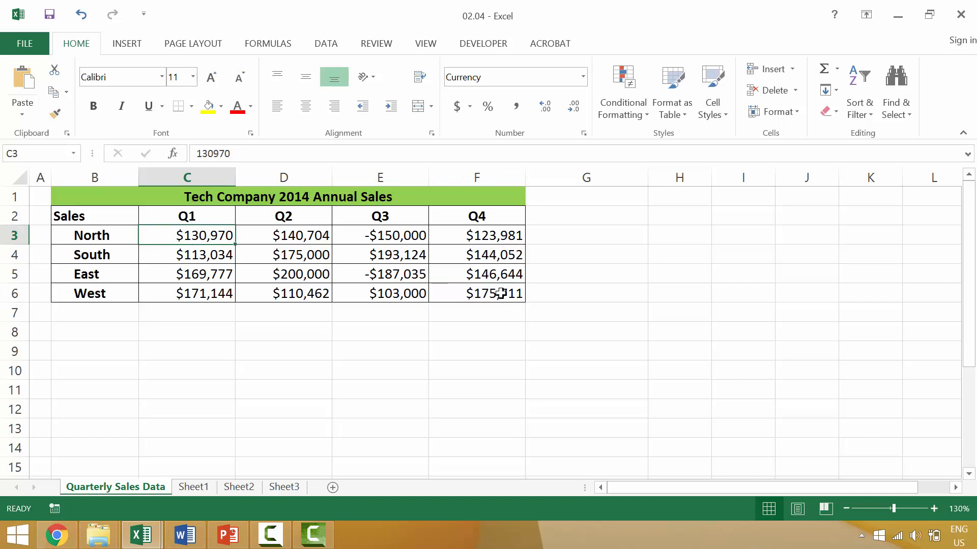
{"action": "left_click", "coordinate": [465, 296], "text": "shift"}
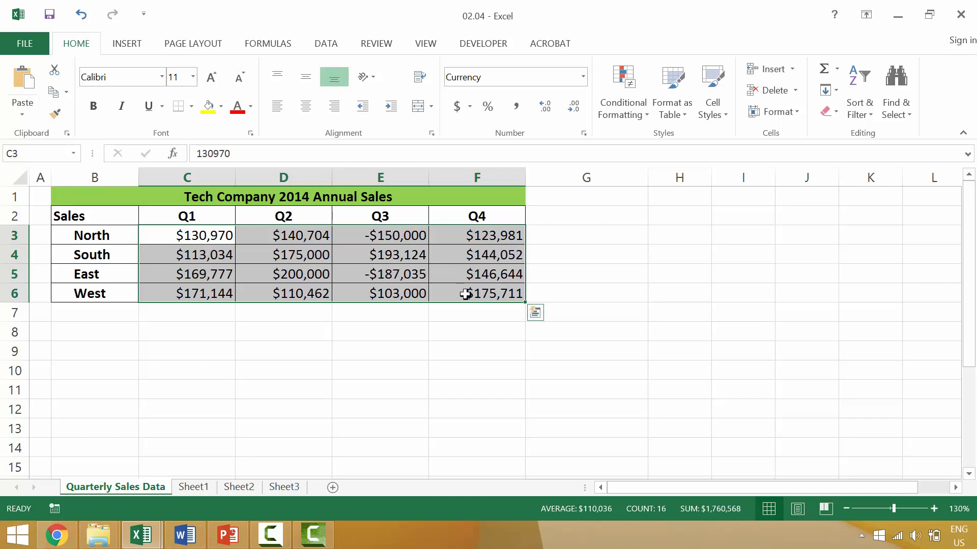
Type 'Range:' in C8 and 'C3:F6' in D8.
{"action": "left_click", "coordinate": [207, 333]}
{"action": "type", "text": "R"}
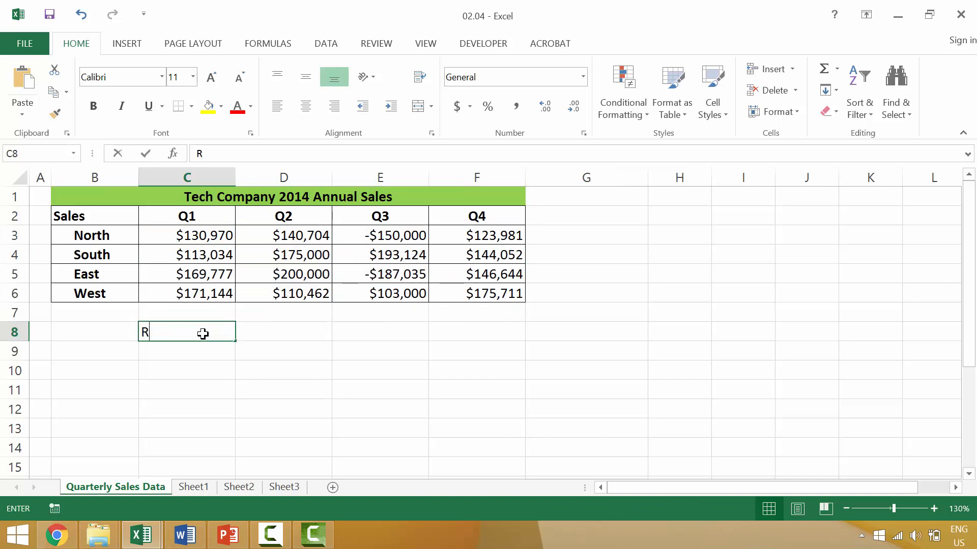
{"action": "type", "text": "ange:"}
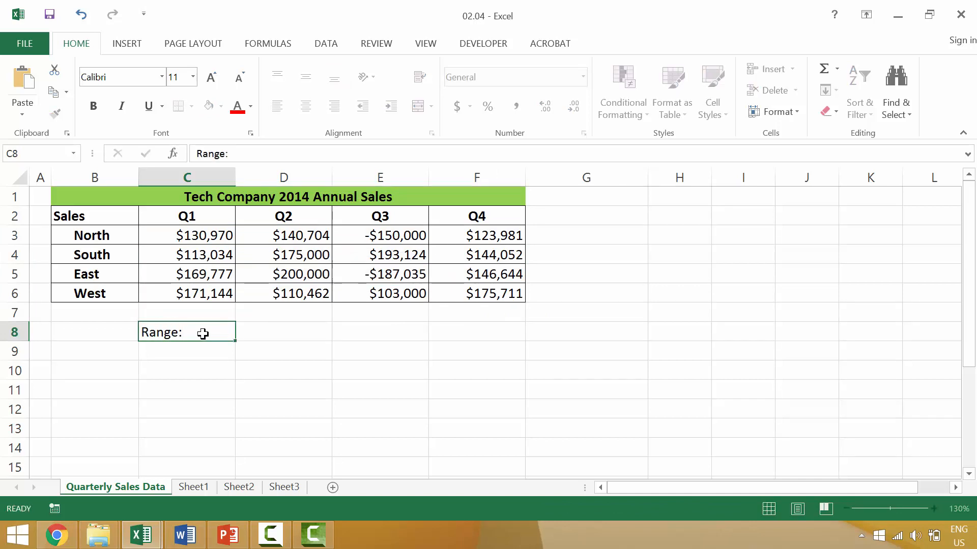
{"action": "key", "text": "Tab"}
{"action": "type", "text": "C"}
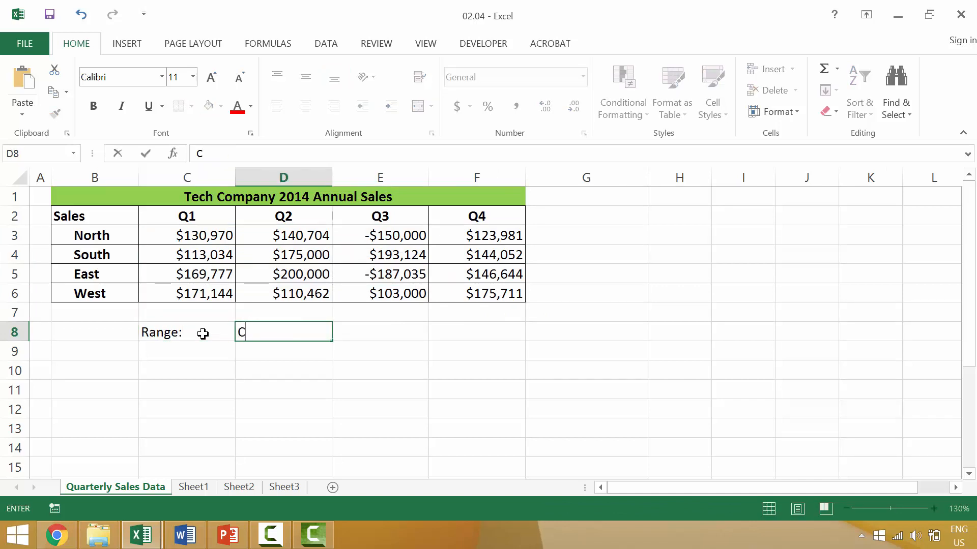
{"action": "type", "text": "3:F6"}
Highlight C3:F6 to show the referenced range, then revisit the D8 reference.
{"action": "left_click_drag", "start_coordinate": [200, 234], "coordinate": [486, 304]}
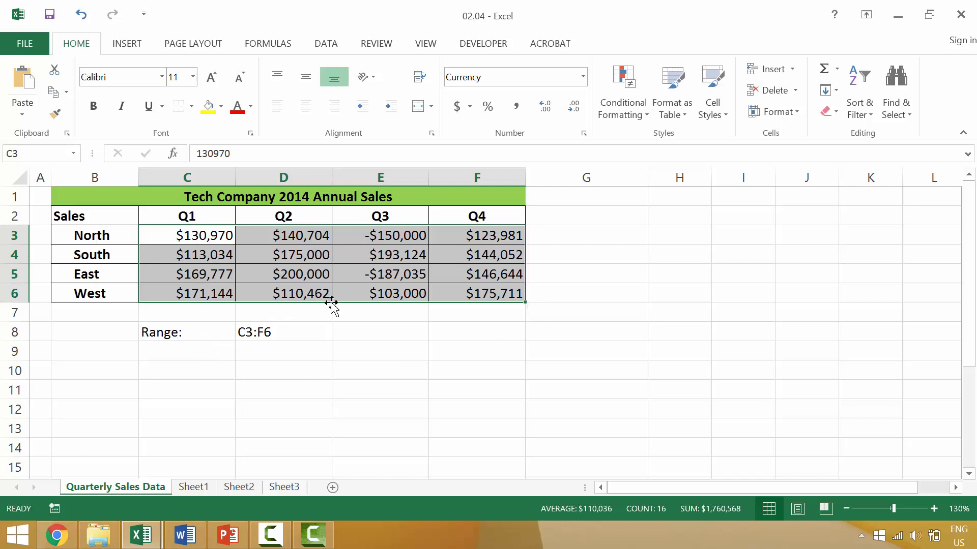
{"action": "left_click", "coordinate": [476, 329]}
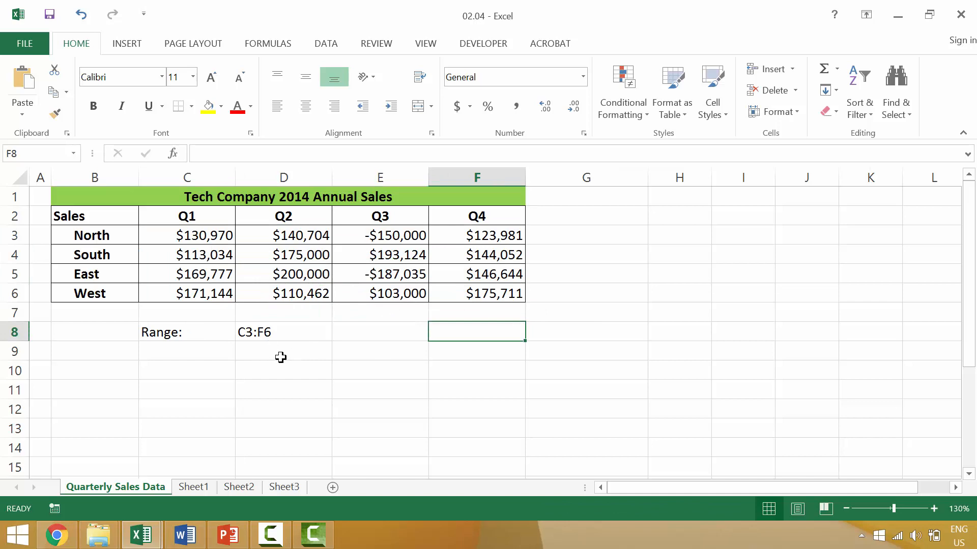
{"action": "left_click", "coordinate": [252, 334]}
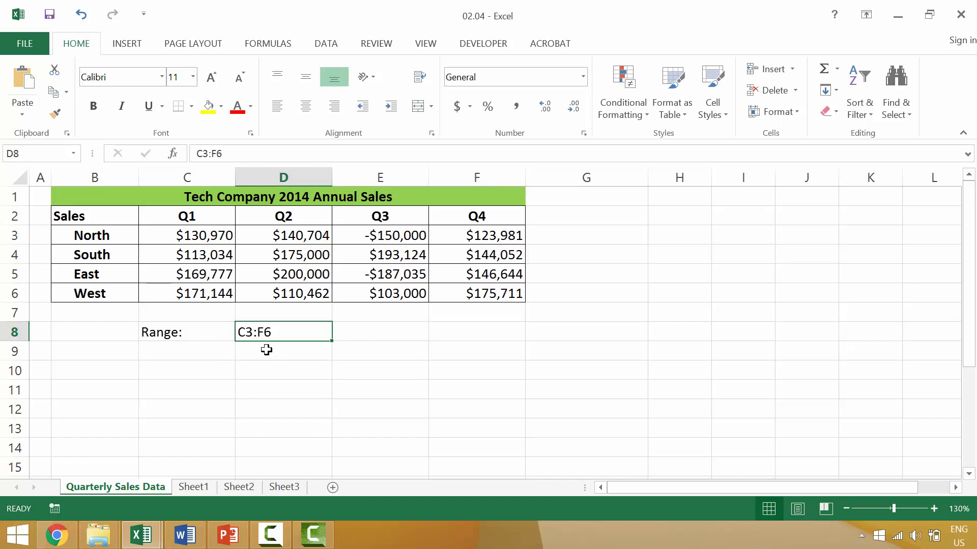
{"action": "left_click", "coordinate": [195, 235]}
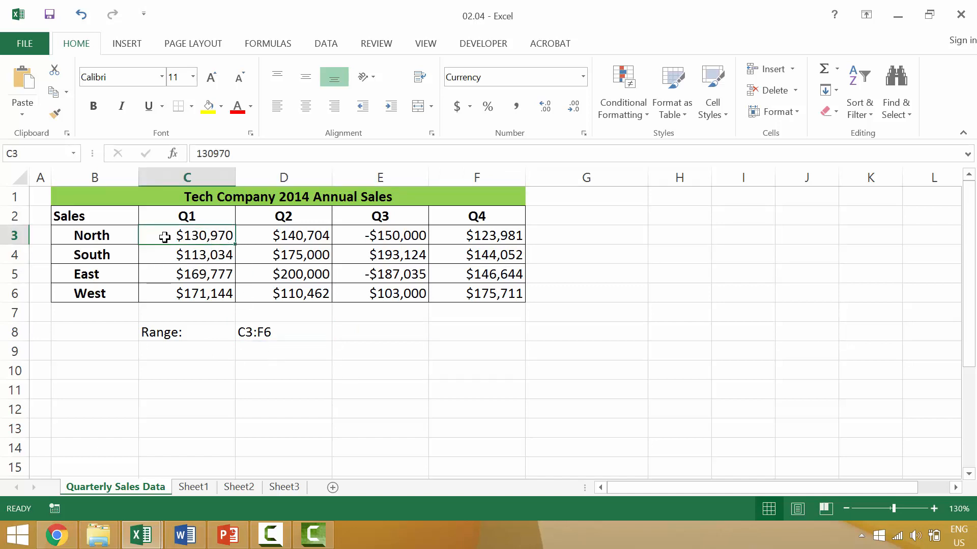
Select C3:F6 and colour the sales figures red, then start editing D8's range text.
{"action": "left_click_drag", "start_coordinate": [201, 238], "coordinate": [203, 294]}
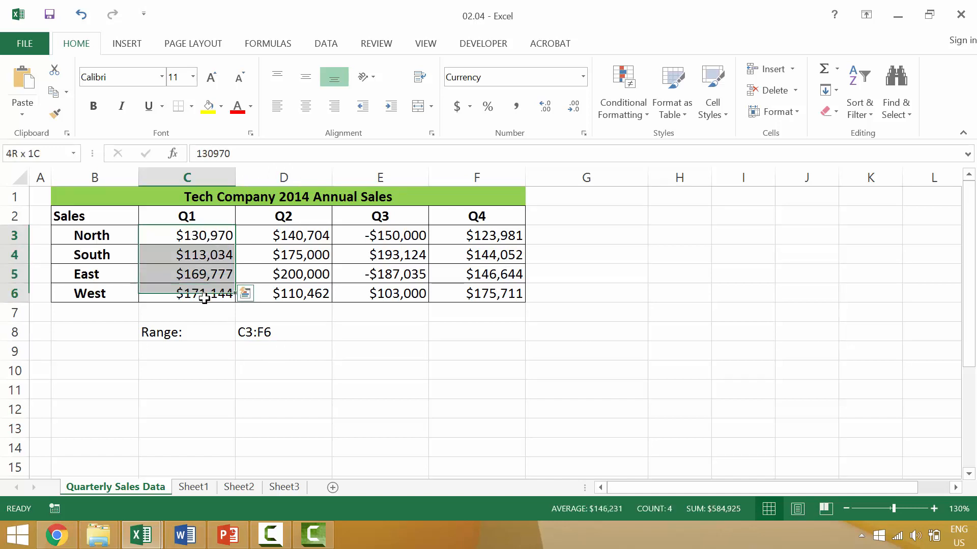
{"action": "left_click", "coordinate": [281, 239]}
{"action": "left_click", "coordinate": [220, 238]}
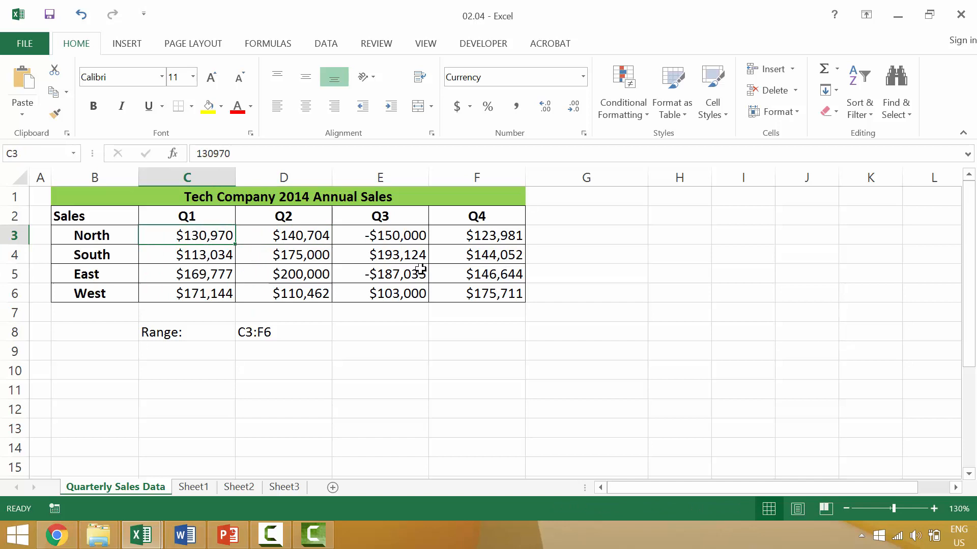
{"action": "left_click", "coordinate": [480, 299], "text": "shift"}
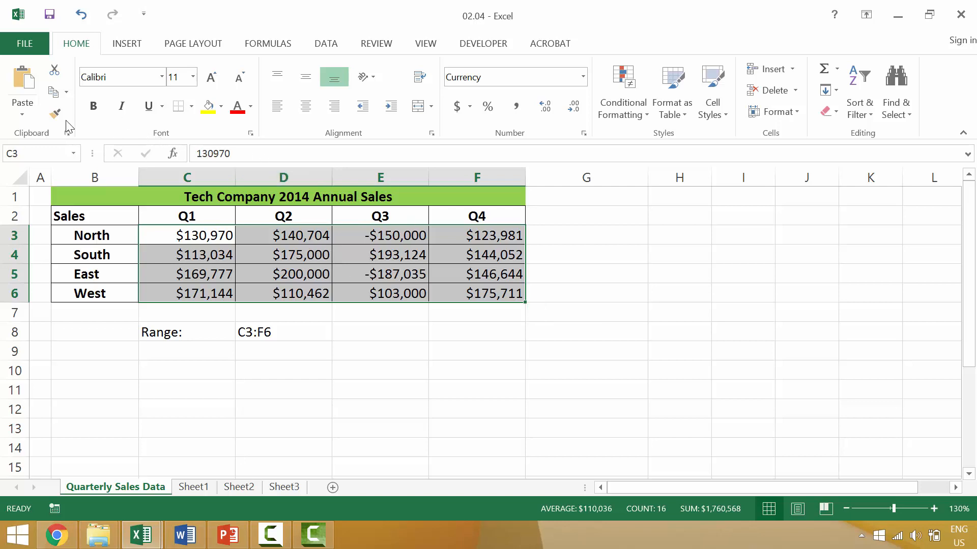
{"action": "left_click", "coordinate": [236, 107]}
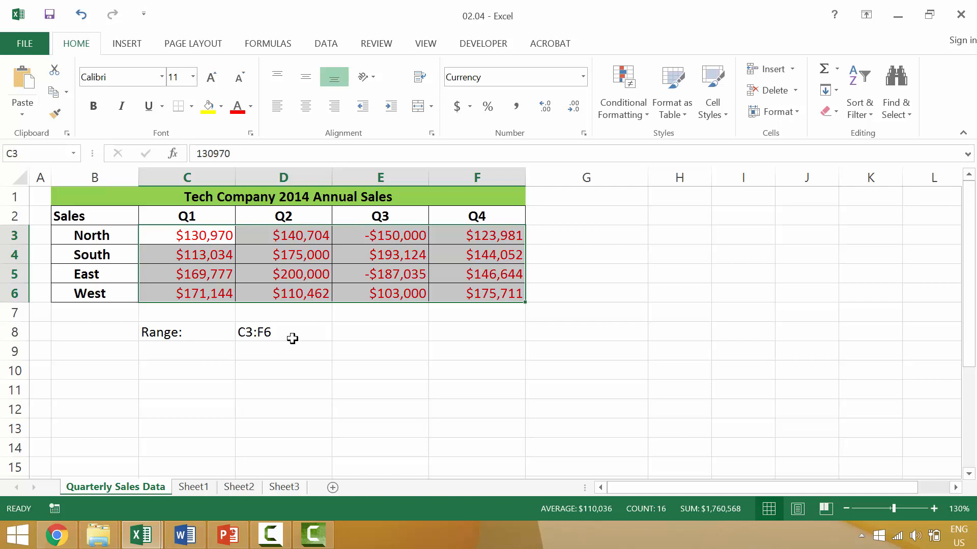
{"action": "left_click", "coordinate": [256, 332]}
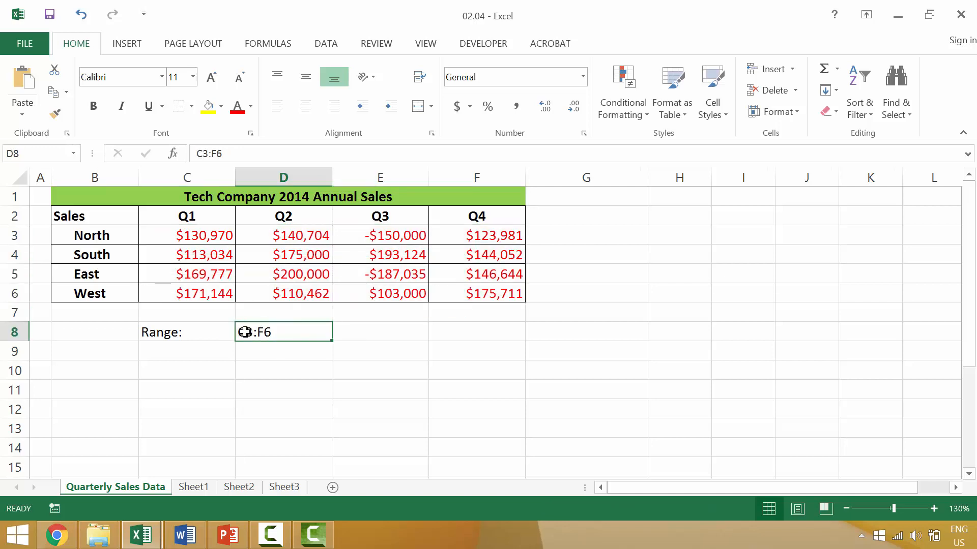
{"action": "double_click", "coordinate": [245, 332]}
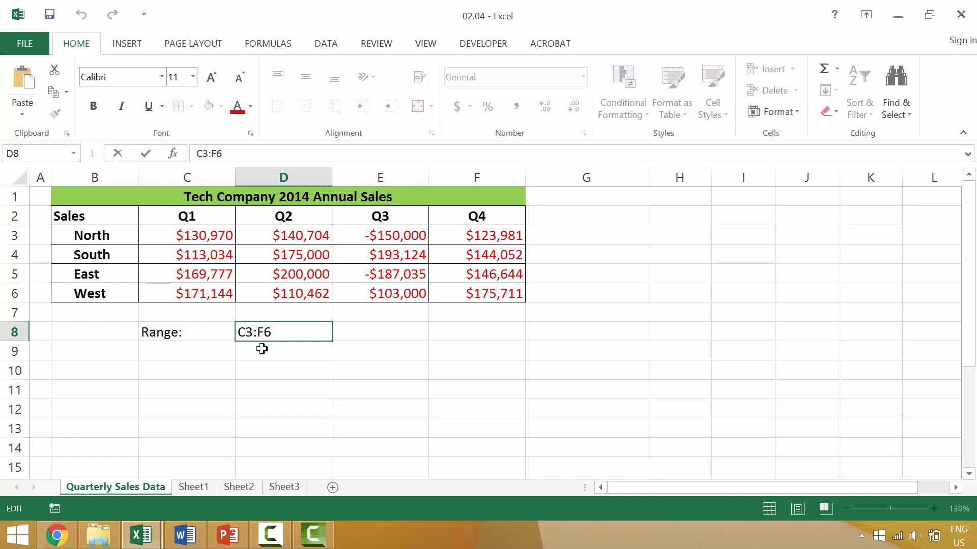
Leave D8 and reselect the red sales figures C3:F6.
{"action": "left_click", "coordinate": [197, 229]}
{"action": "left_click", "coordinate": [497, 289], "text": "shift"}
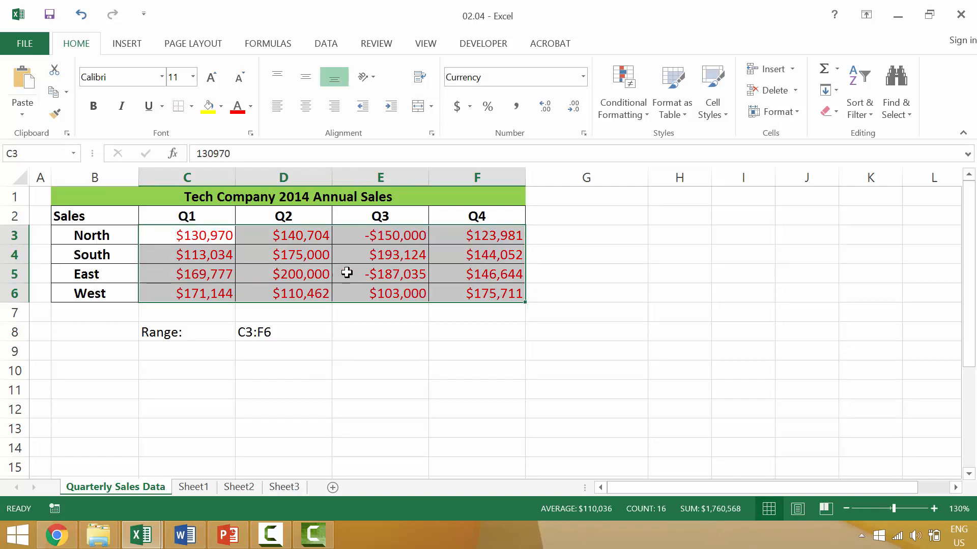
{"action": "mouse_move", "coordinate": [478, 290]}
Draw a blue square with the Rectangle shape under column E, rows 9–13.
{"action": "left_click", "coordinate": [598, 271]}
{"action": "left_click", "coordinate": [128, 43]}
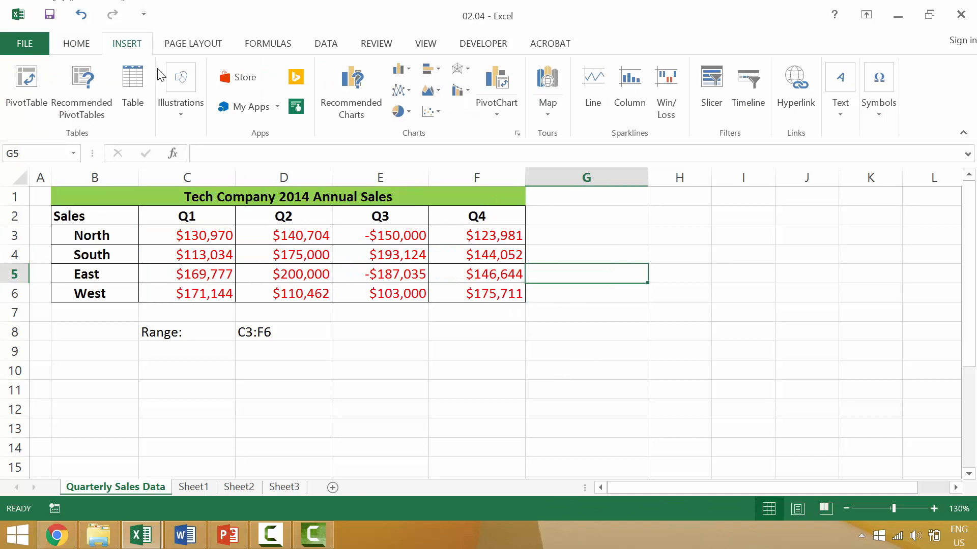
{"action": "left_click", "coordinate": [194, 99]}
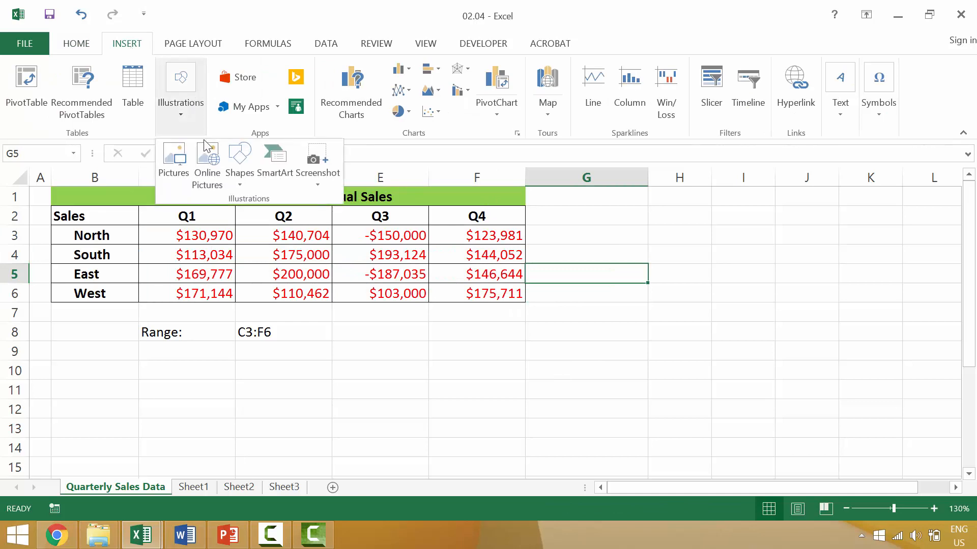
{"action": "left_click", "coordinate": [242, 160]}
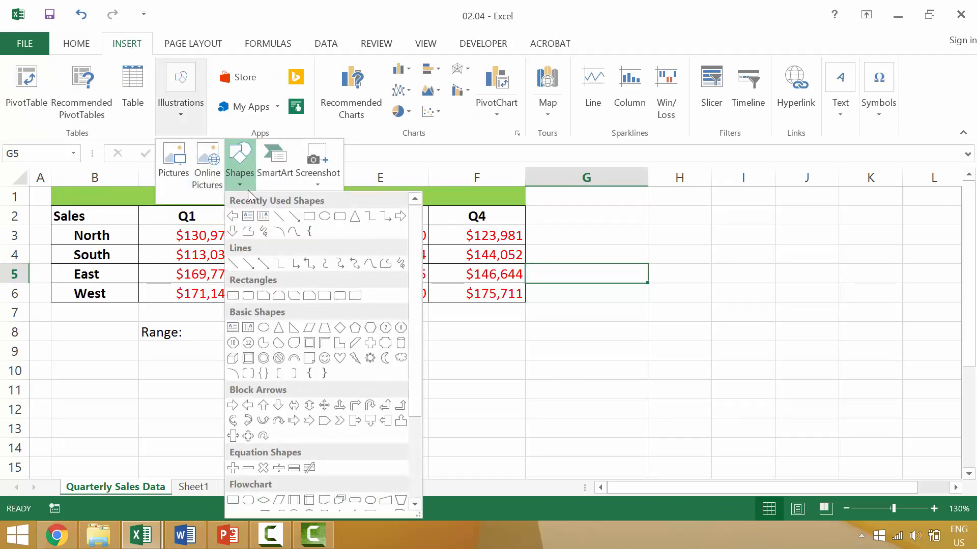
{"action": "left_click", "coordinate": [233, 296]}
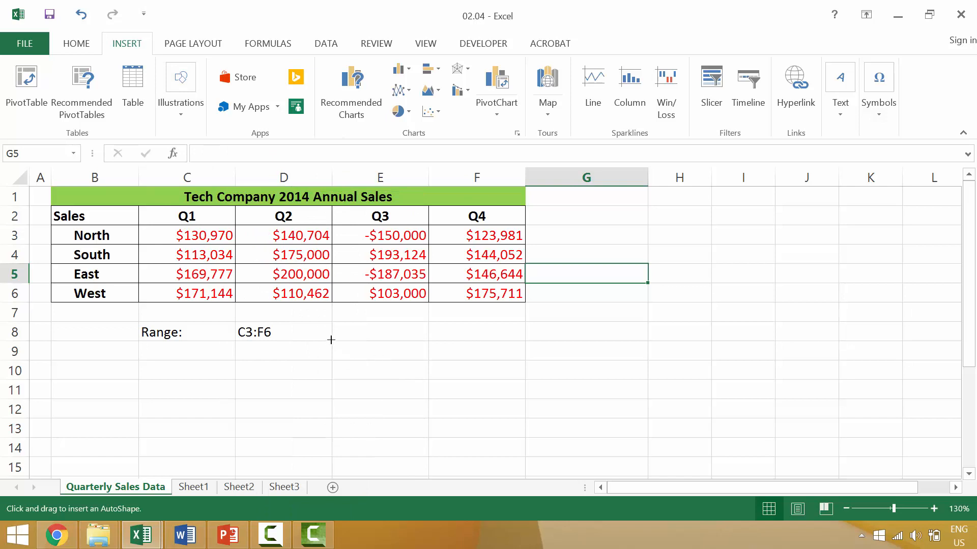
{"action": "mouse_move", "coordinate": [332, 339]}
{"action": "left_mouse_down"}
{"action": "mouse_move", "coordinate": [371, 386]}
{"action": "mouse_move", "coordinate": [426, 425]}
{"action": "left_mouse_up"}
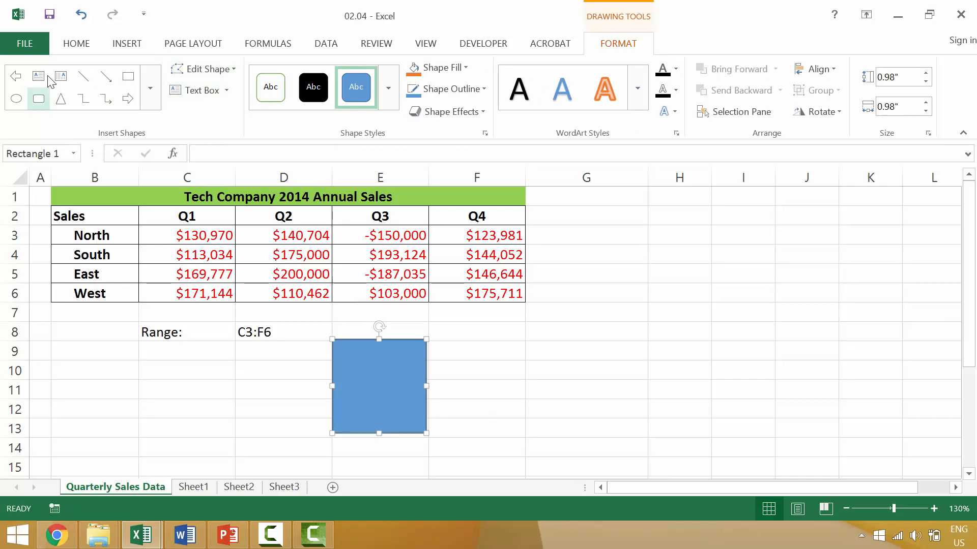
Draw a wider plain blue rectangle beside the square under columns G and H.
{"action": "left_click", "coordinate": [44, 100]}
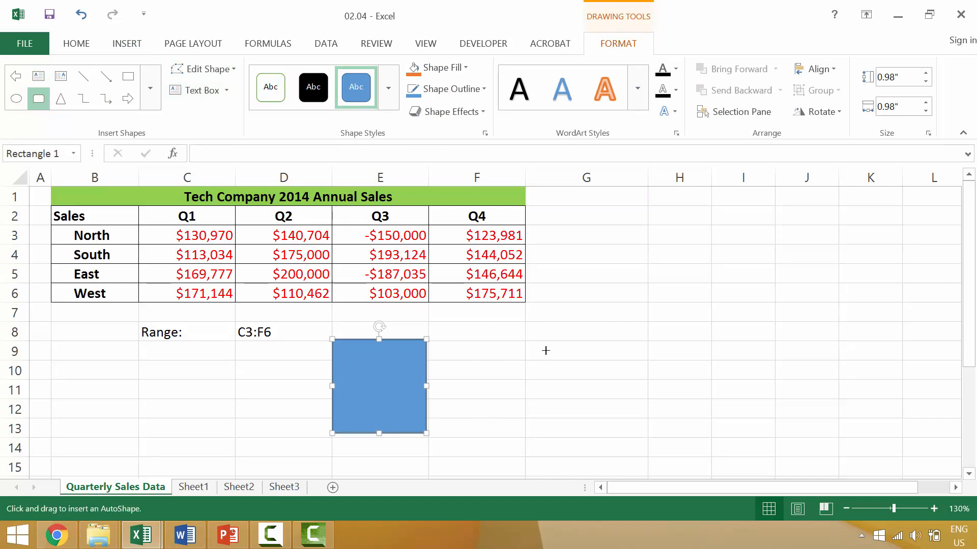
{"action": "left_click_drag", "start_coordinate": [523, 338], "coordinate": [607, 413]}
{"action": "key", "text": "Escape"}
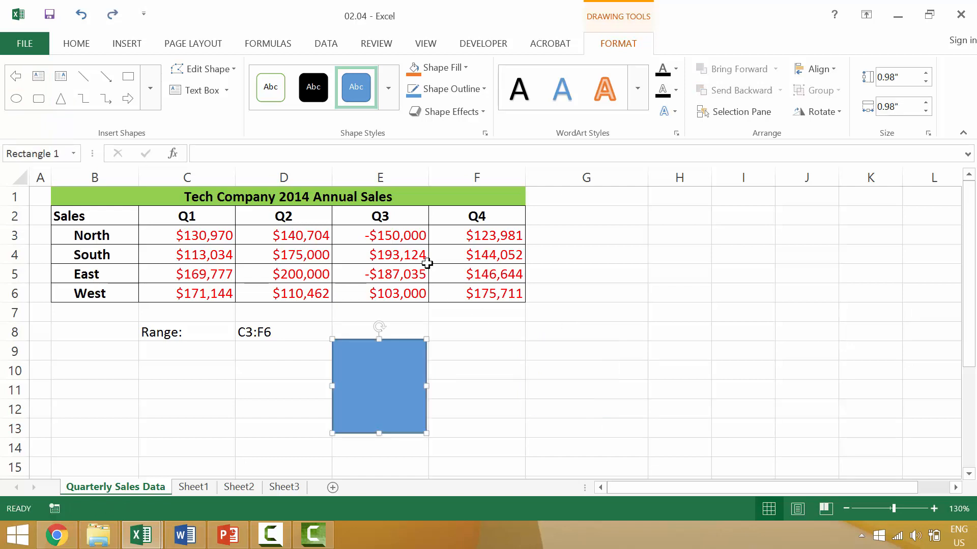
{"action": "left_click", "coordinate": [127, 77]}
{"action": "left_click_drag", "start_coordinate": [524, 343], "coordinate": [715, 429]}
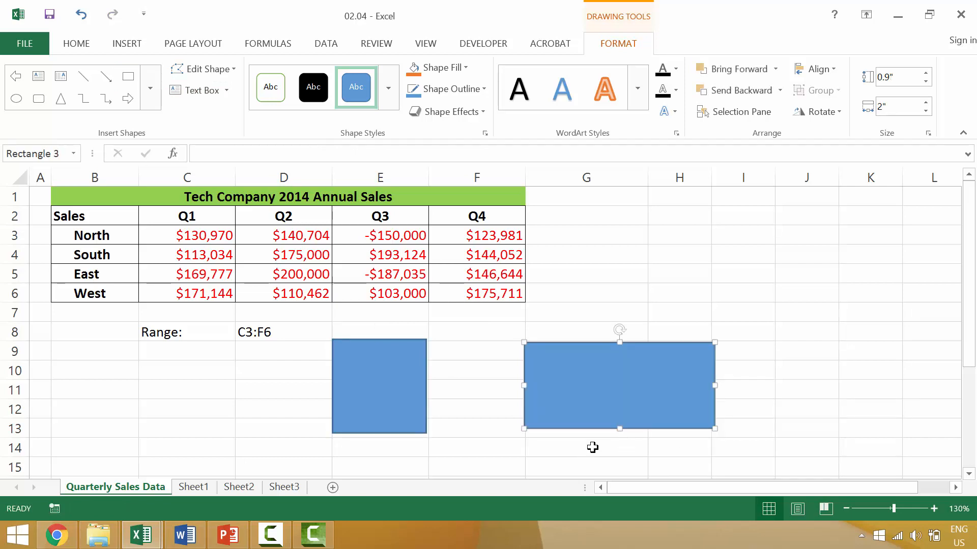
{"action": "scroll", "coordinate": [538, 410], "scroll_direction": "down", "scroll_amount": 2}
{"action": "scroll", "coordinate": [392, 405], "scroll_direction": "up", "scroll_amount": 1}
{"action": "left_click", "coordinate": [391, 403]}
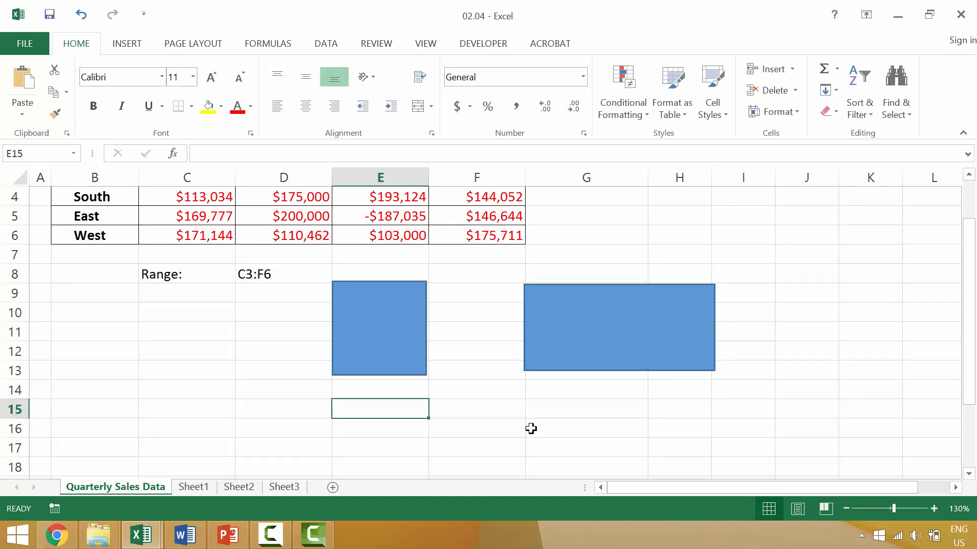
Enter 'All squares are rectangles' in E15.
{"action": "key", "text": "Right"}
{"action": "key", "text": "Right"}
{"action": "type", "text": "All re"}
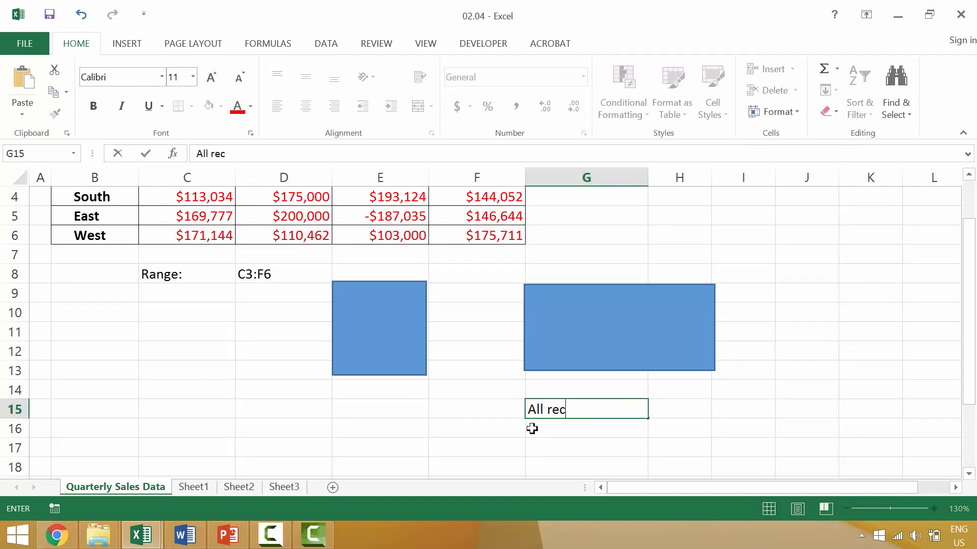
{"action": "type", "text": "ctangles a"}
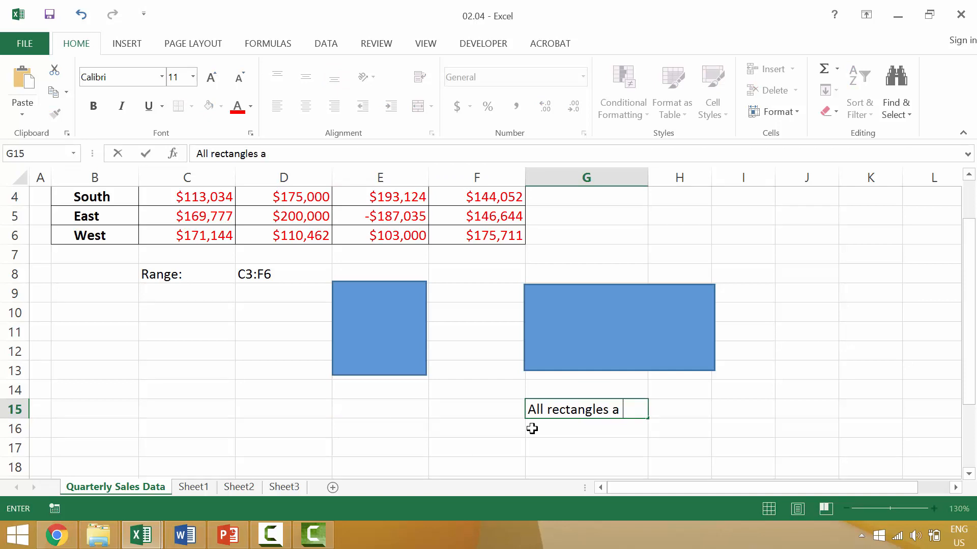
{"action": "type", "text": "re"}
{"action": "key", "text": "BackSpace"}
{"action": "key", "text": "BackSpace"}
{"action": "key", "text": "BackSpace"}
{"action": "key", "text": "BackSpace"}
{"action": "key", "text": "BackSpace"}
{"action": "key", "text": "BackSpace"}
{"action": "key", "text": "BackSpace"}
{"action": "key", "text": "BackSpace"}
{"action": "key", "text": "BackSpace"}
{"action": "key", "text": "BackSpace"}
{"action": "key", "text": "BackSpace"}
{"action": "key", "text": "BackSpace"}
{"action": "key", "text": "BackSpace"}
{"action": "key", "text": "BackSpace"}
{"action": "key", "text": "BackSpace"}
{"action": "key", "text": "BackSpace"}
{"action": "key", "text": "BackSpace"}
{"action": "key", "text": "BackSpace"}
{"action": "key", "text": "BackSpace"}
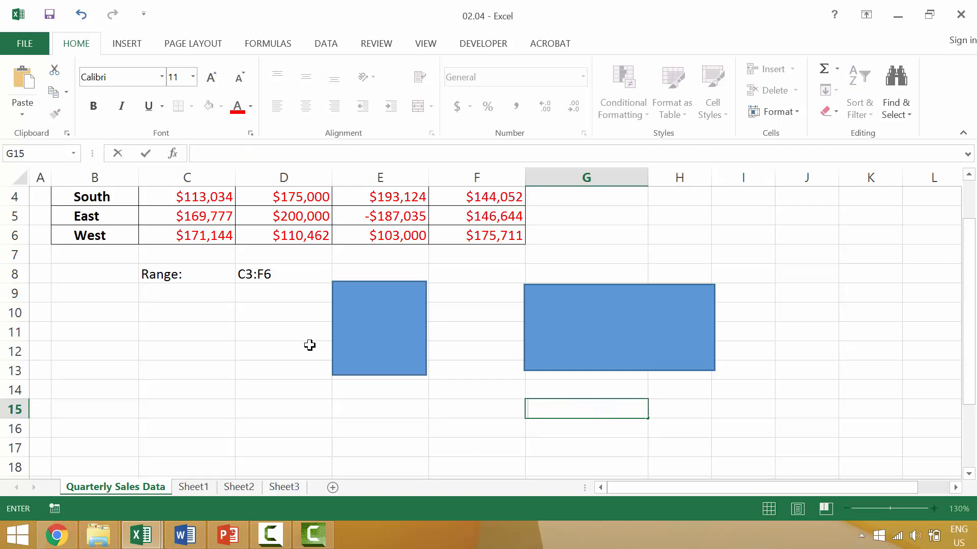
{"action": "left_click", "coordinate": [409, 408]}
{"action": "type", "text": "All"}
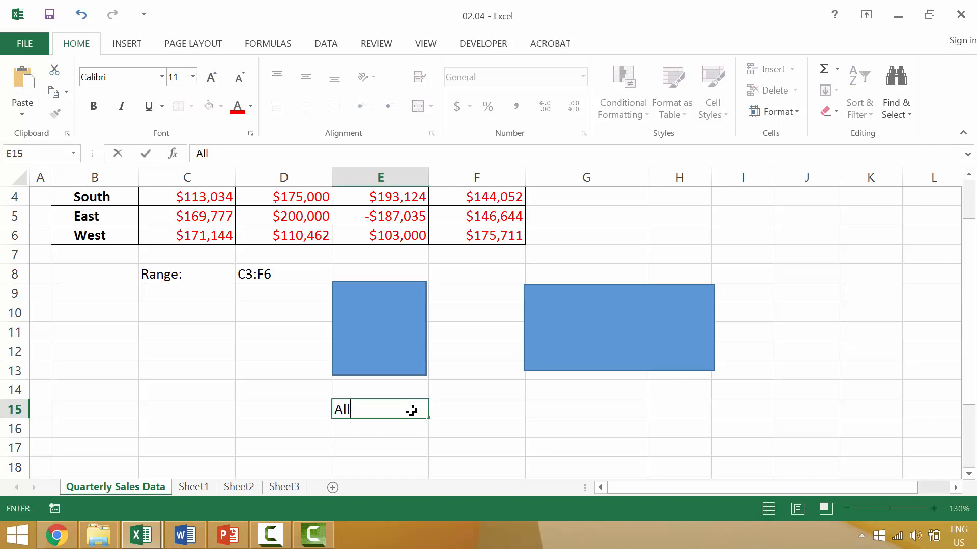
{"action": "type", "text": "res are rect"}
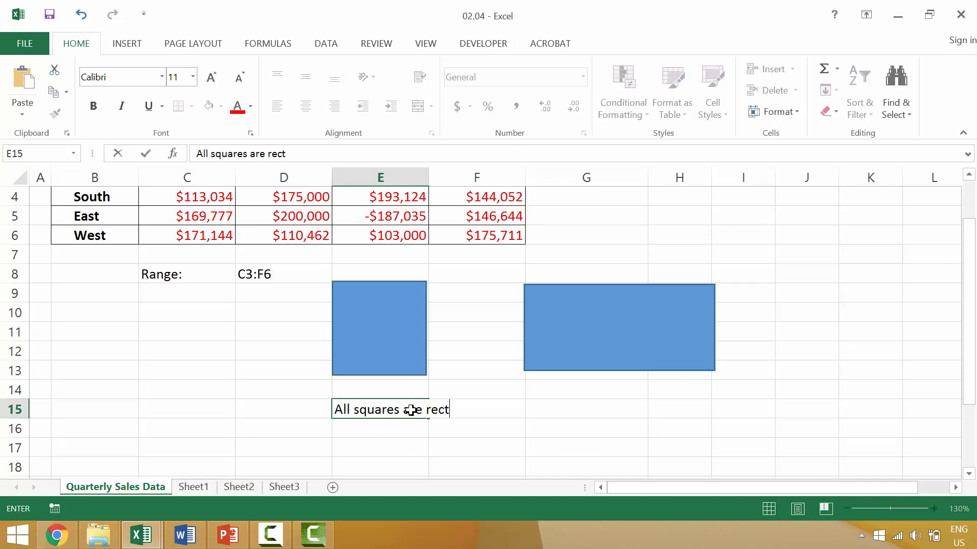
{"action": "type", "text": "angles"}
{"action": "key", "text": "Tab"}
{"action": "key", "text": "Tab"}
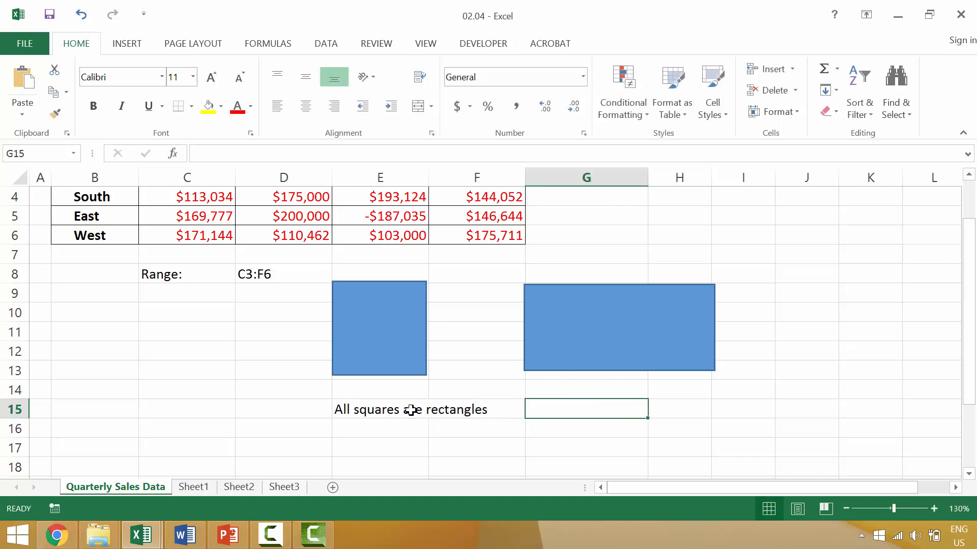
Enter 'Not all rectabgles are squares' in G15.
{"action": "type", "text": "Not all "}
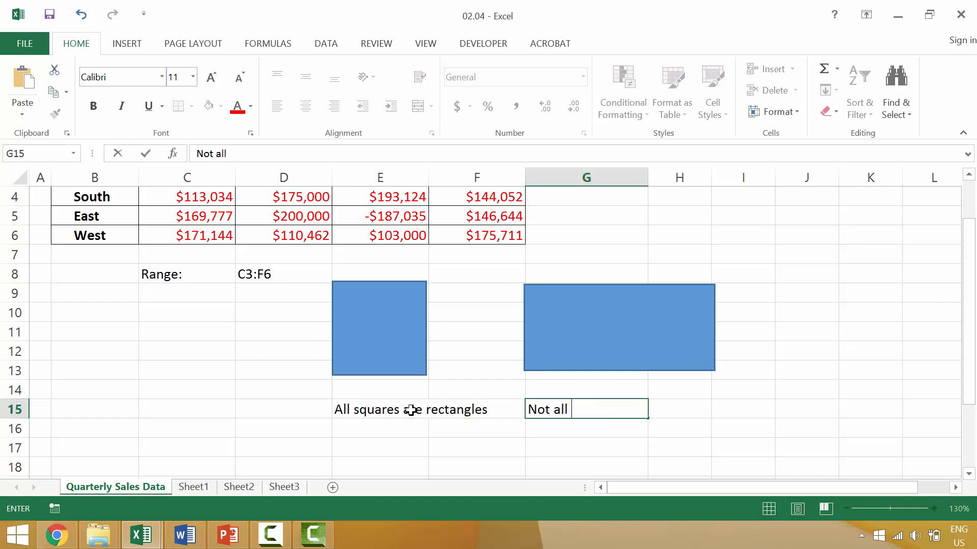
{"action": "type", "text": "rectabgles"}
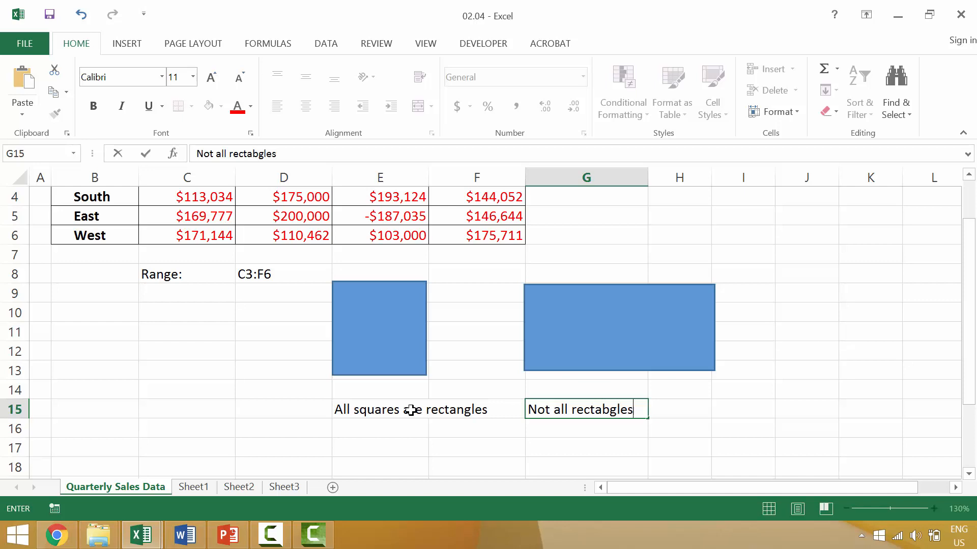
{"action": "type", "text": " are squar"}
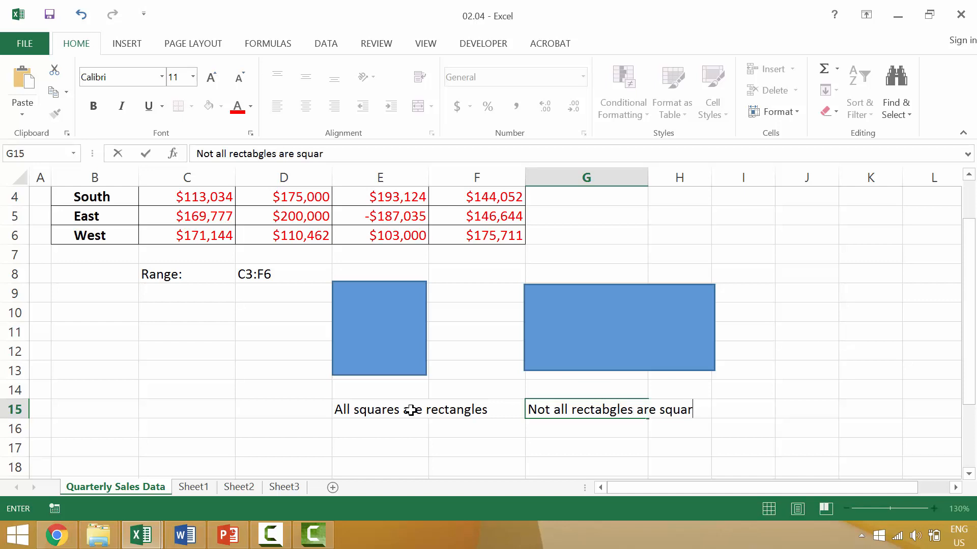
{"action": "type", "text": "es"}
{"action": "key", "text": "Return"}
Enter 'All selections are ranges' in E16 and begin 'But not all ranges are selections' in G16.
{"action": "type", "text": "Al"}
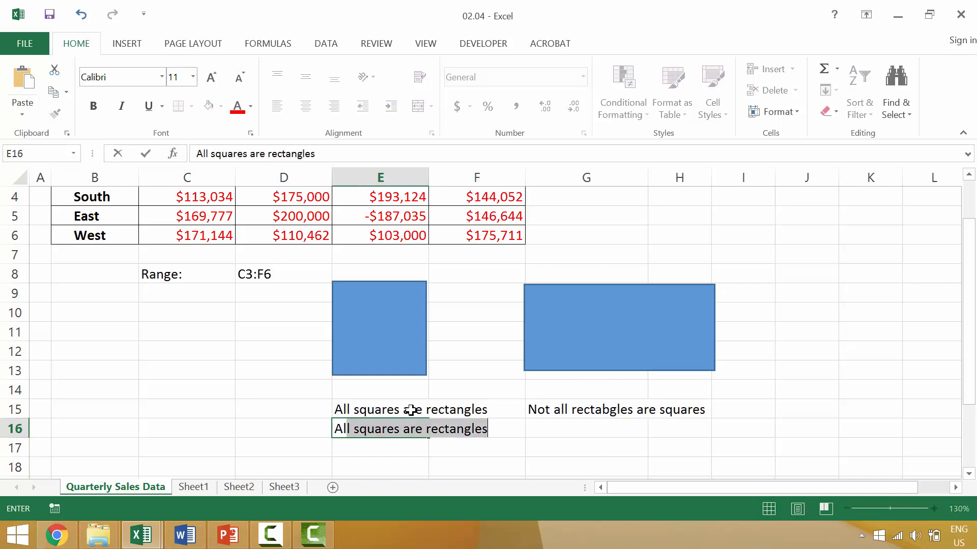
{"action": "type", "text": "l selections ar"}
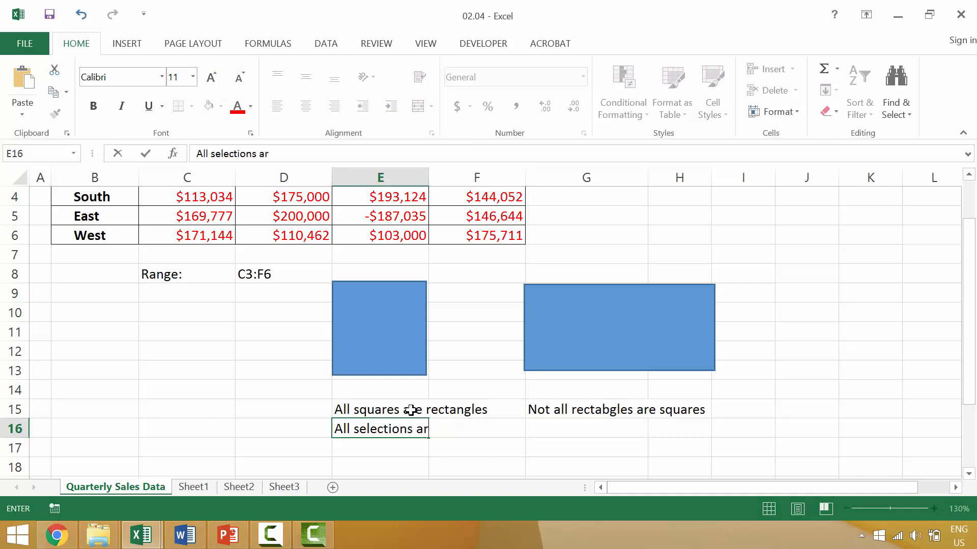
{"action": "type", "text": "e ranges"}
{"action": "key", "text": "Tab"}
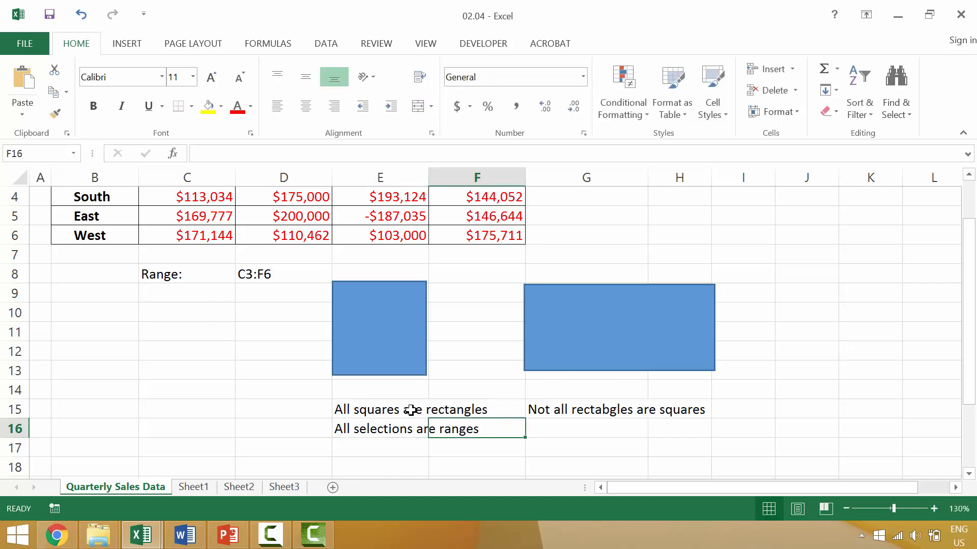
{"action": "key", "text": "Tab"}
{"action": "type", "text": "NB"}
{"action": "key", "text": "BackSpace"}
{"action": "key", "text": "BackSpace"}
{"action": "type", "text": "B"}
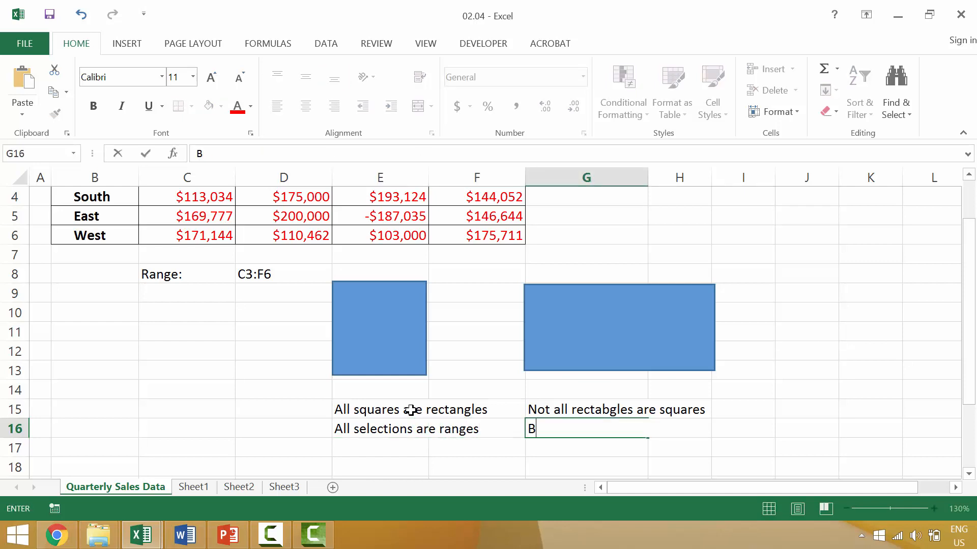
{"action": "type", "text": "ut not all ranges a"}
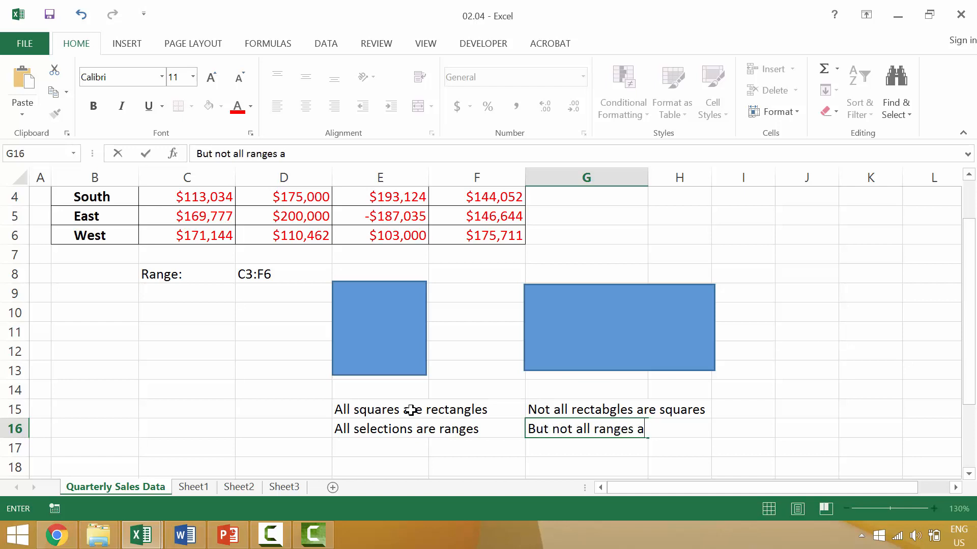
{"action": "type", "text": "re selections"}
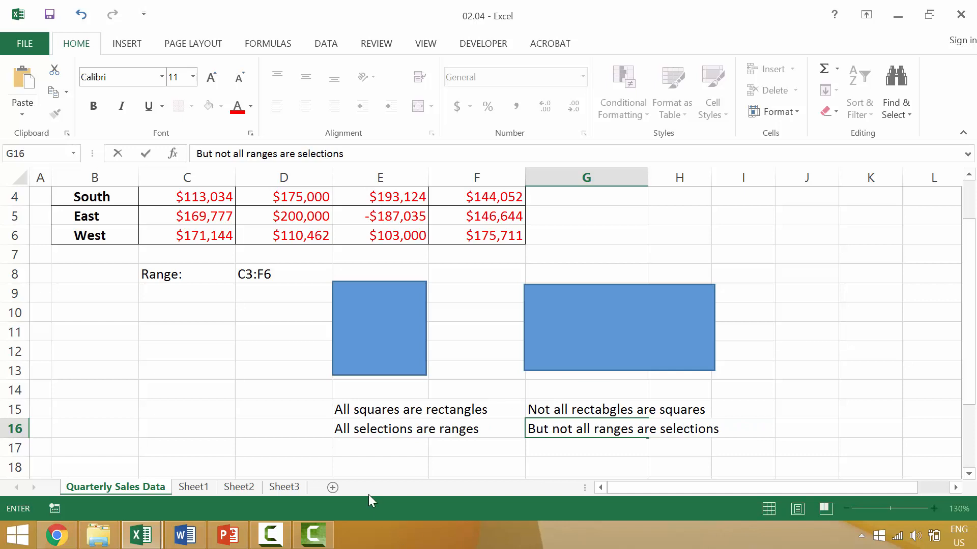
Commit the G16 note, return to the top of the sales table, and pick corners C3 and F6.
{"action": "left_click", "coordinate": [262, 422]}
{"action": "scroll", "coordinate": [262, 306], "scroll_direction": "up", "scroll_amount": 1}
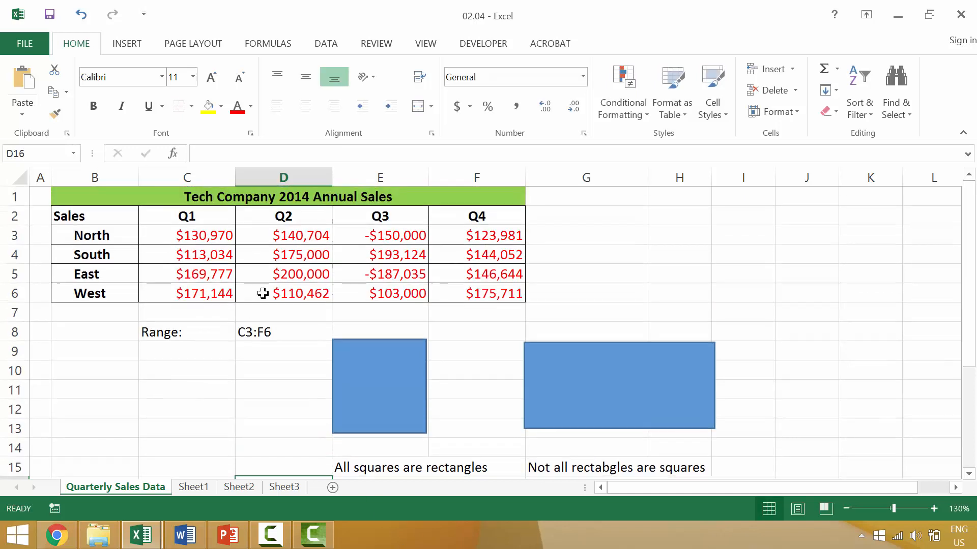
{"action": "left_click", "coordinate": [192, 238]}
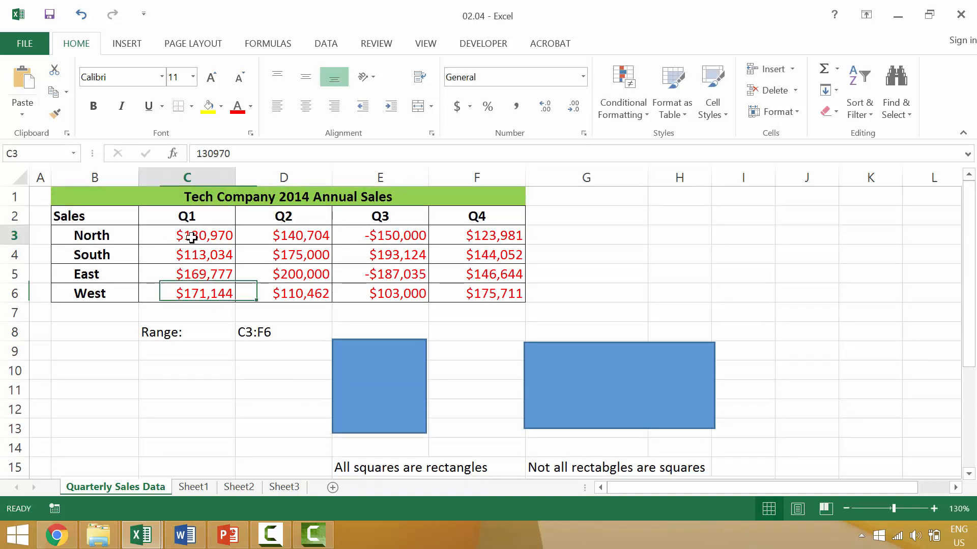
{"action": "left_click", "coordinate": [464, 294]}
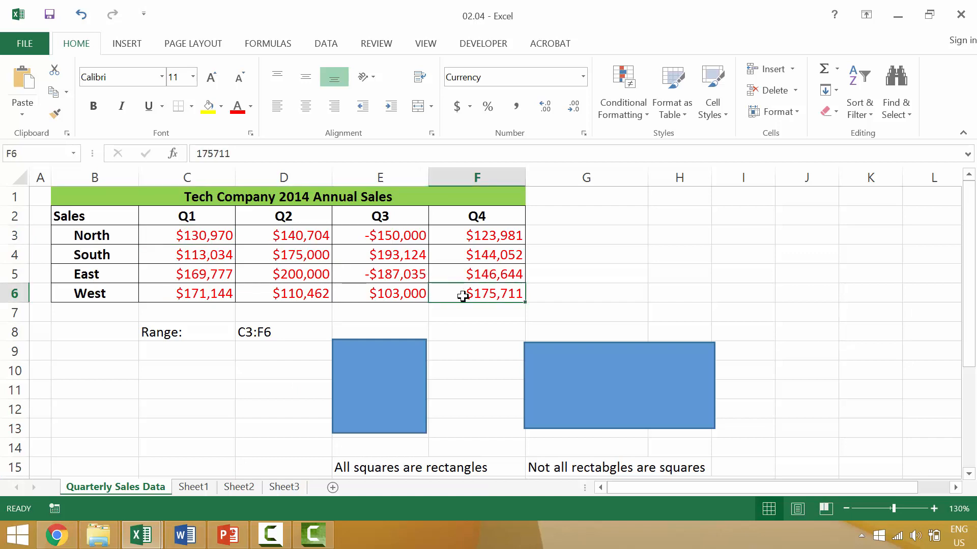
Select the Q2 values D3:D6, then deselect by picking C10.
{"action": "left_click", "coordinate": [291, 239]}
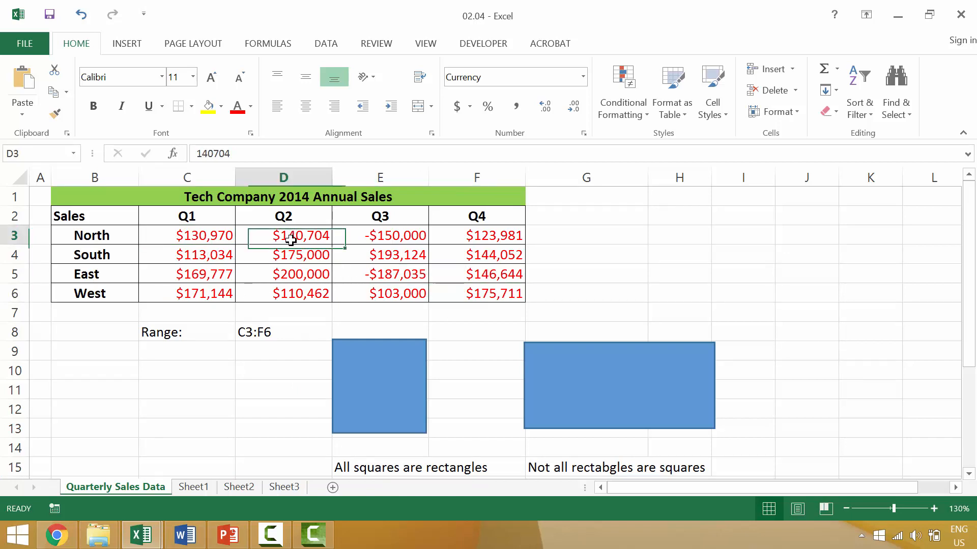
{"action": "left_click_drag", "start_coordinate": [290, 239], "coordinate": [294, 293]}
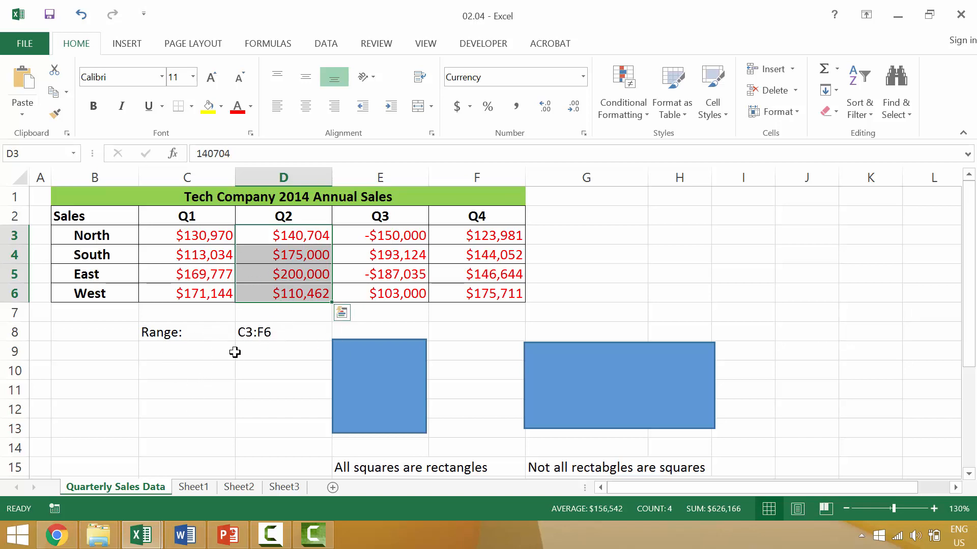
{"action": "left_click", "coordinate": [174, 363]}
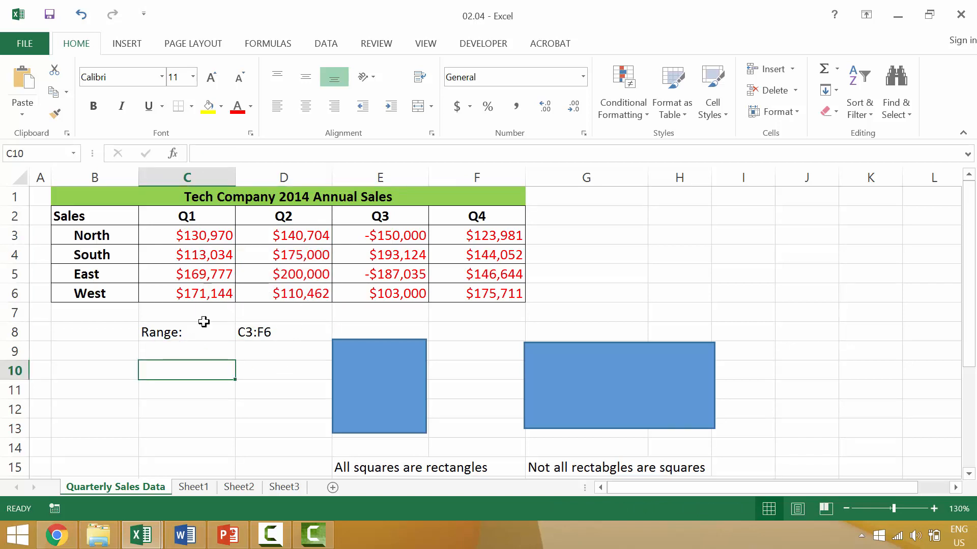
Enter 'Selections' in C9 and 'Highlighted Text' in D9.
{"action": "left_click", "coordinate": [192, 351]}
{"action": "type", "text": "ASele"}
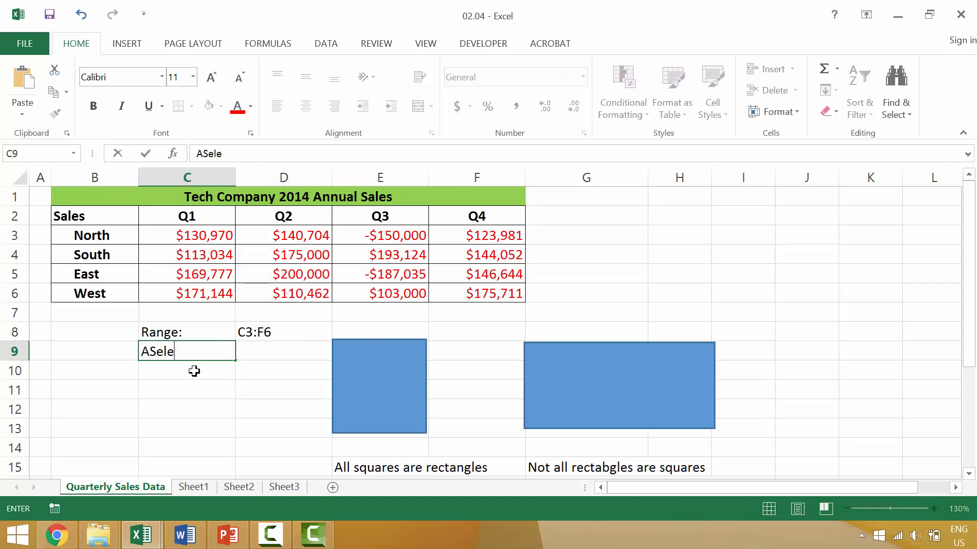
{"action": "key", "text": "BackSpace"}
{"action": "key", "text": "BackSpace"}
{"action": "key", "text": "BackSpace"}
{"action": "key", "text": "BackSpace"}
{"action": "key", "text": "BackSpace"}
{"action": "type", "text": "Secl"}
{"action": "key", "text": "BackSpace"}
{"action": "key", "text": "BackSpace"}
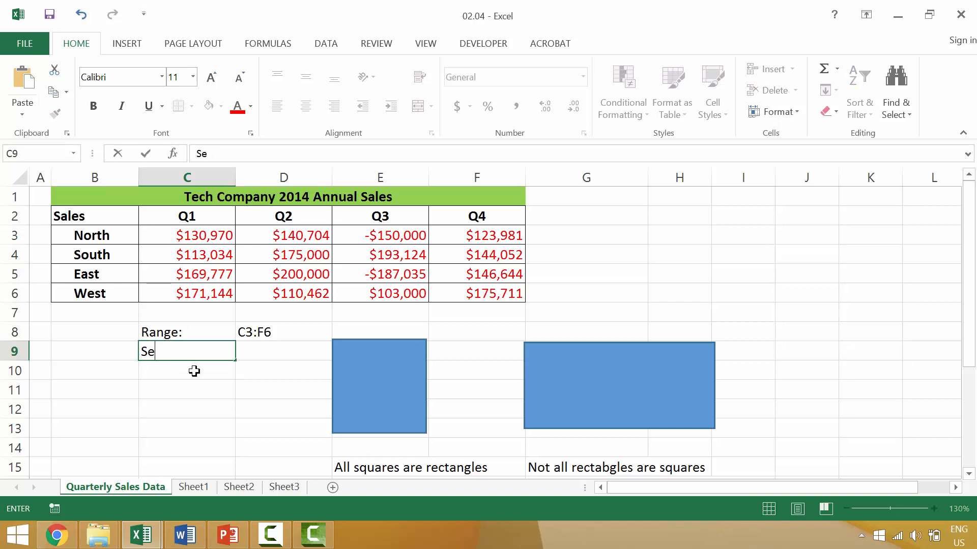
{"action": "type", "text": "lections"}
{"action": "key", "text": "Tab"}
{"action": "type", "text": "H"}
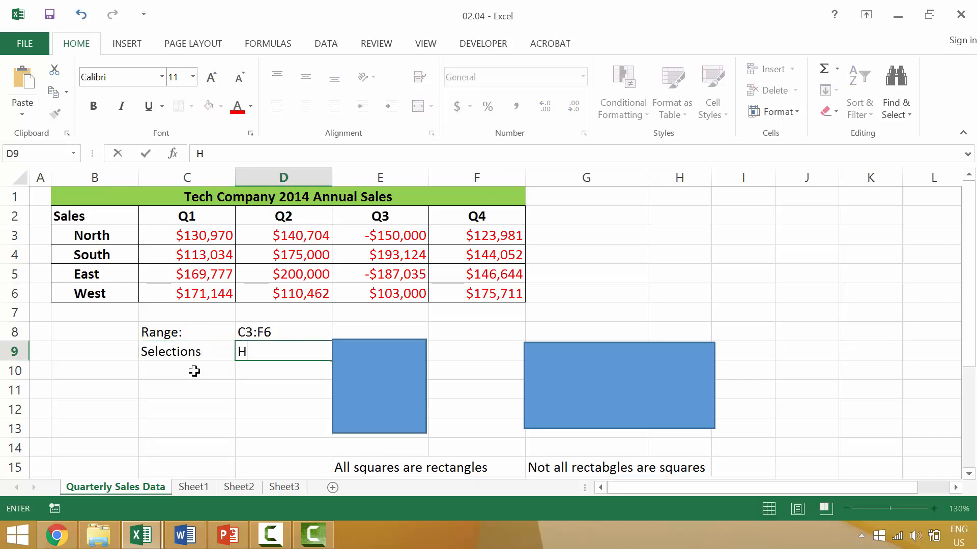
{"action": "type", "text": "ighlighted T"}
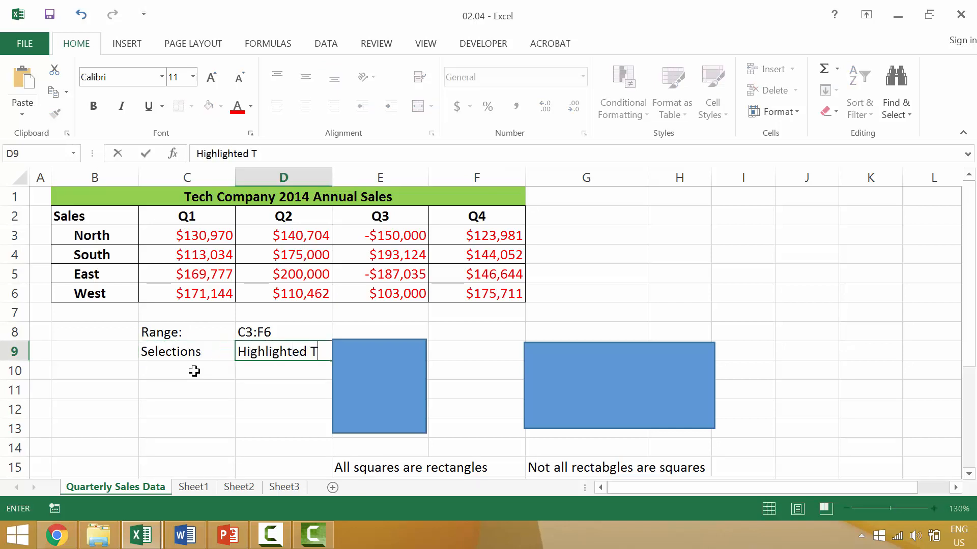
{"action": "type", "text": "ext"}
{"action": "key", "text": "Return"}
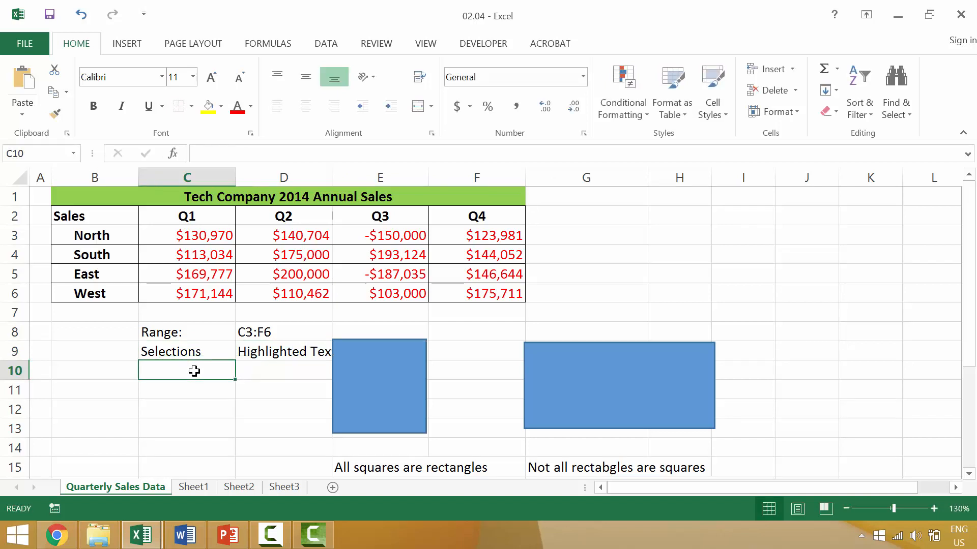
Nudge the blue square slightly right within column E, then deselect it at D12.
{"action": "left_click", "coordinate": [366, 381]}
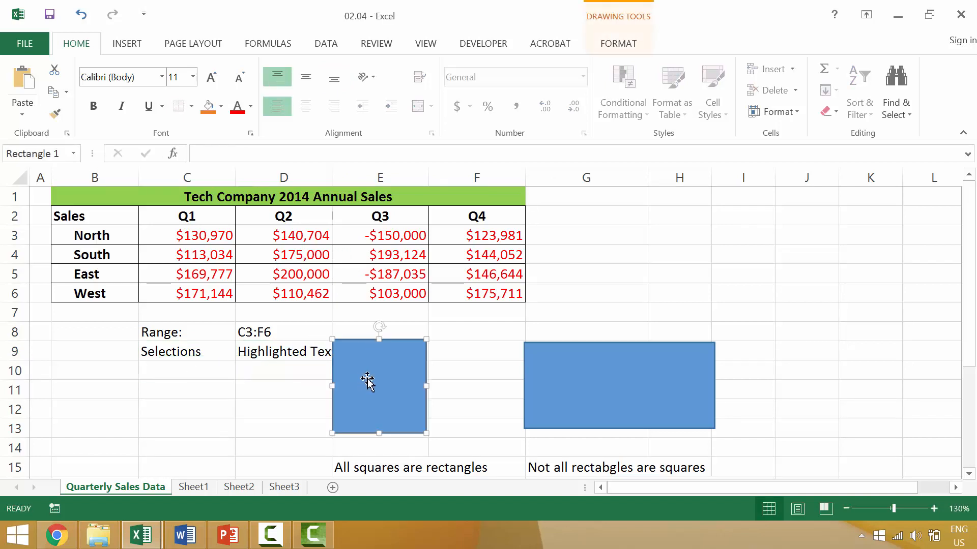
{"action": "left_click_drag", "start_coordinate": [366, 380], "coordinate": [394, 380]}
{"action": "left_click", "coordinate": [251, 402]}
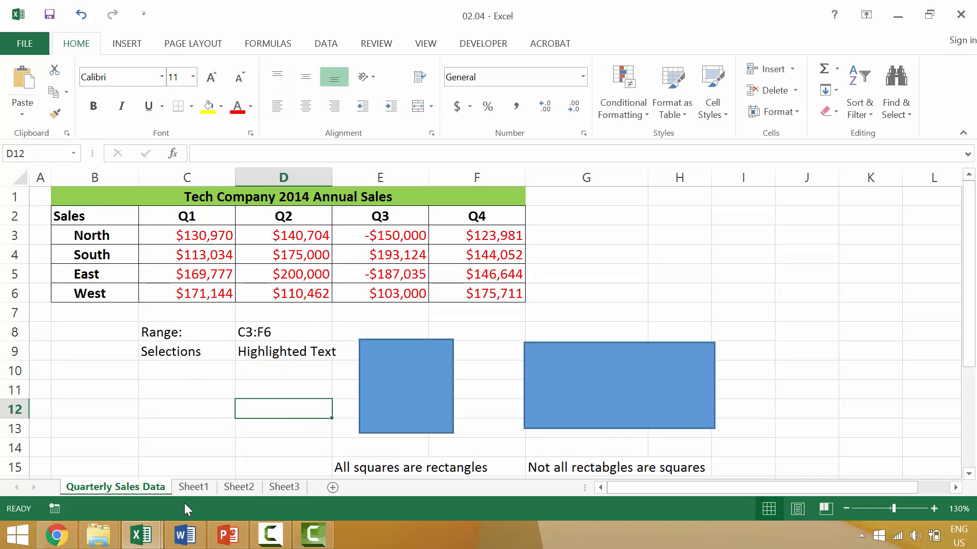
On empty Sheet1, enter 'changes' in C2 and 'text' in C3, then select D4:E5.
{"action": "left_click", "coordinate": [200, 487]}
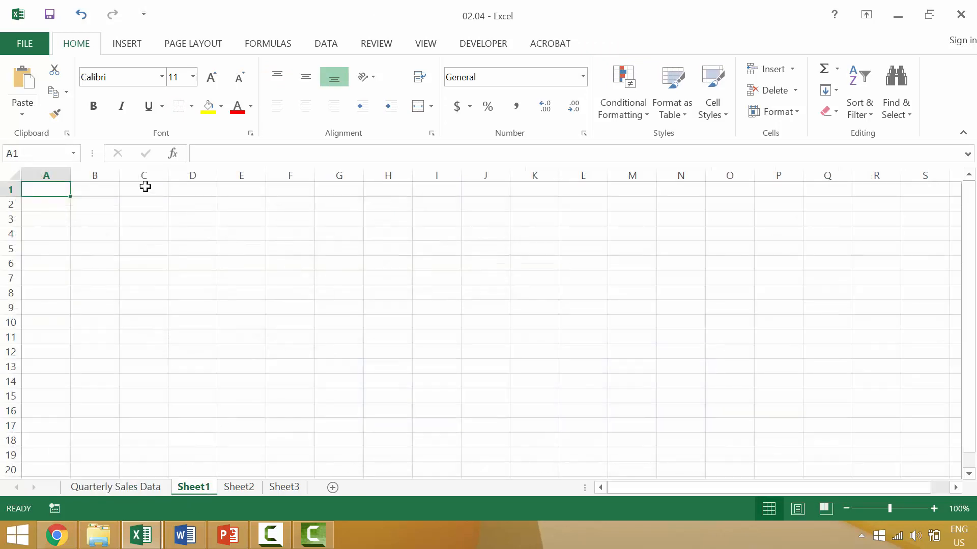
{"action": "left_click", "coordinate": [121, 203]}
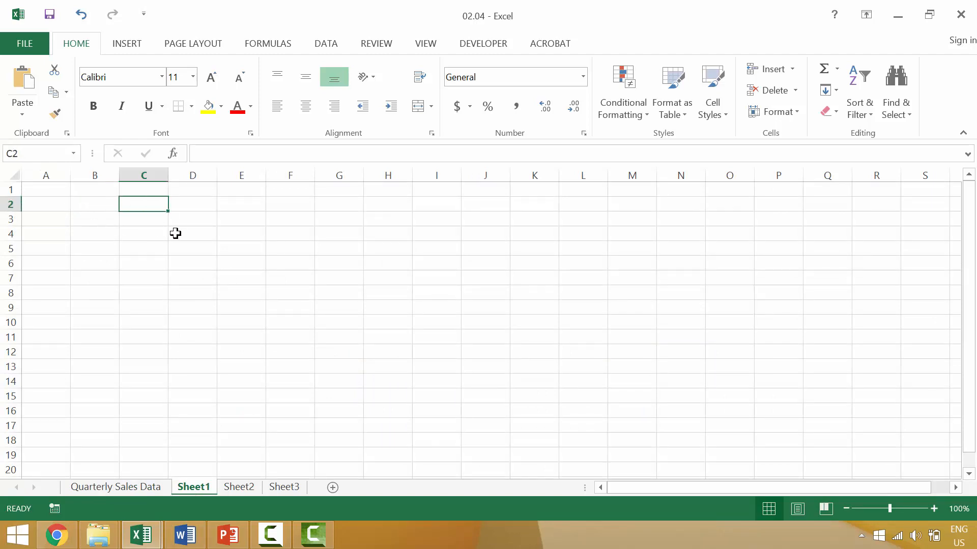
{"action": "type", "text": "changes"}
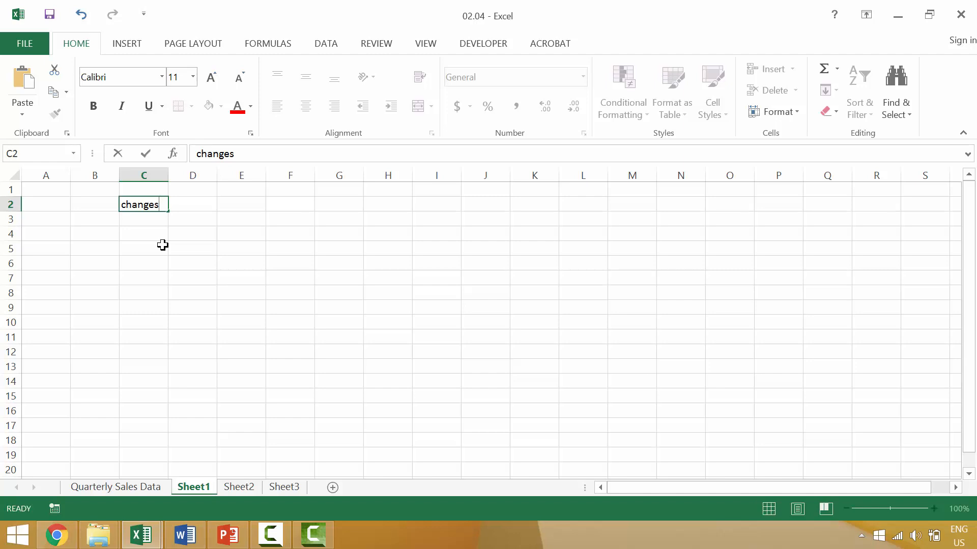
{"action": "key", "text": "Return"}
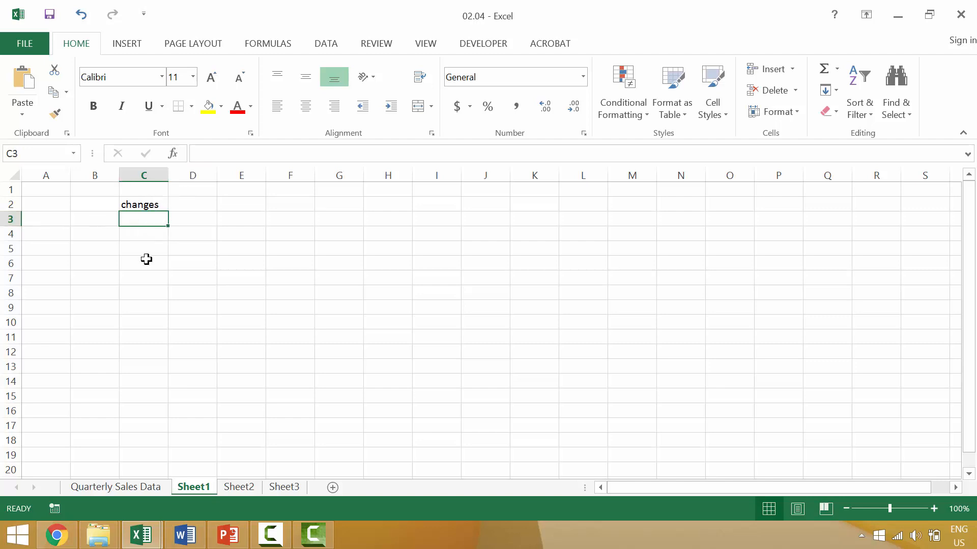
{"action": "type", "text": "text"}
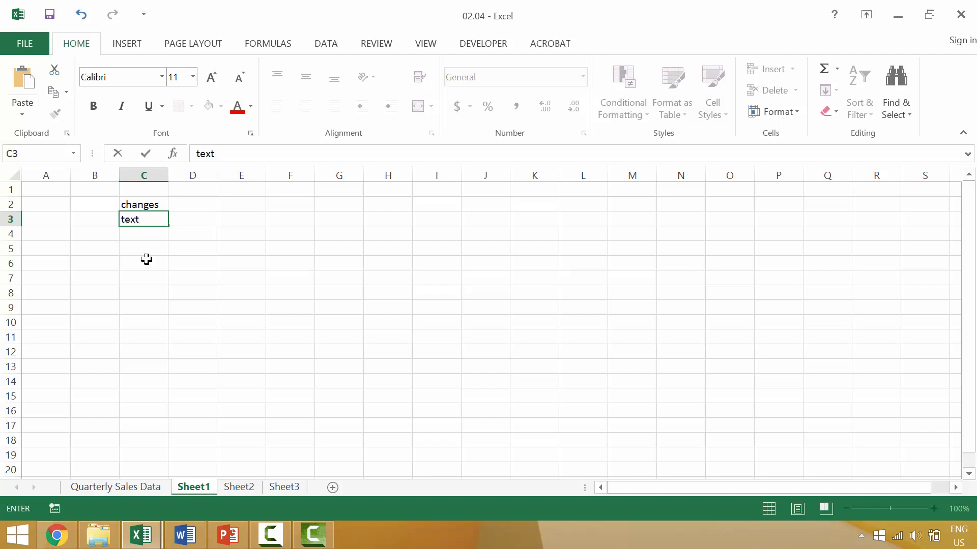
{"action": "key", "text": "Return"}
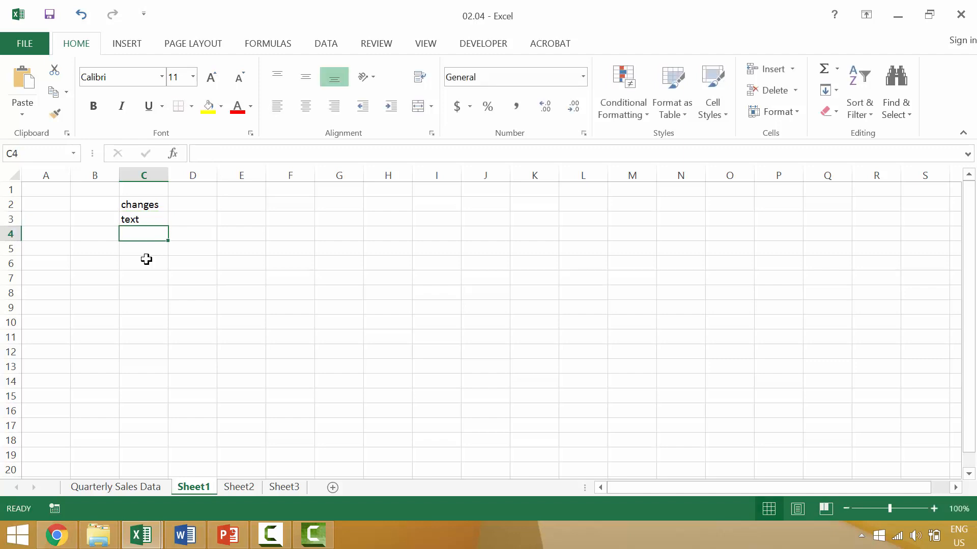
{"action": "key", "text": "Right"}
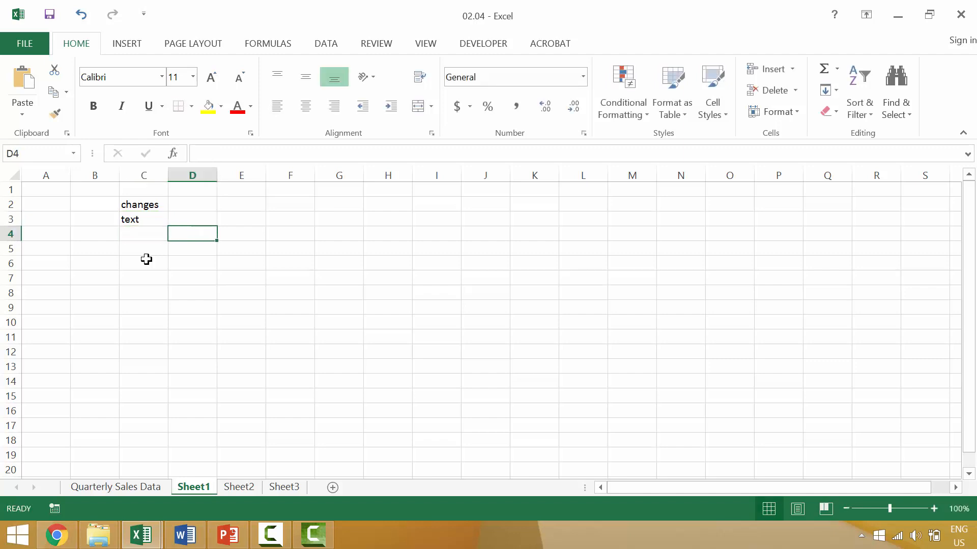
{"action": "left_click", "coordinate": [236, 247], "text": "shift"}
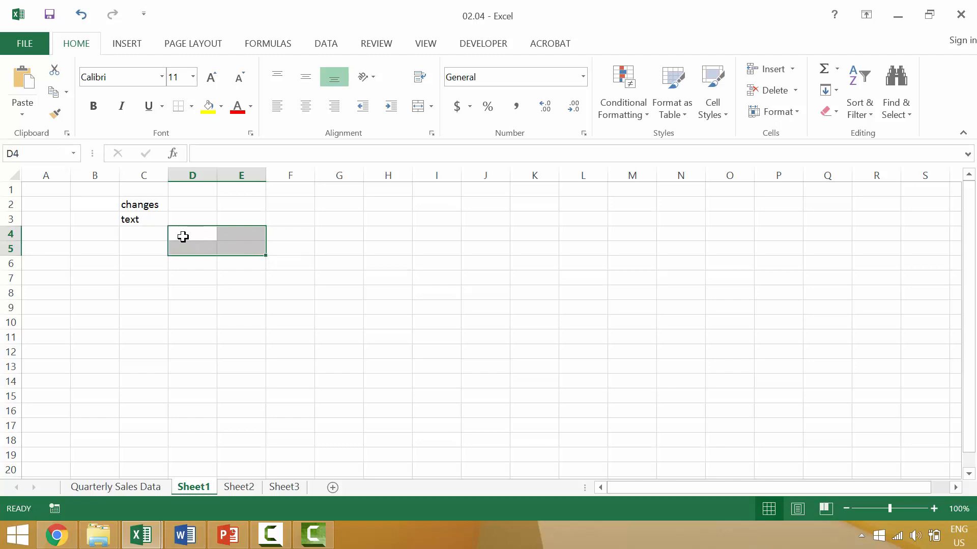
Cycle the active cell through the selected D4:E5 block, wrapping back to D4.
{"action": "key", "text": "Tab"}
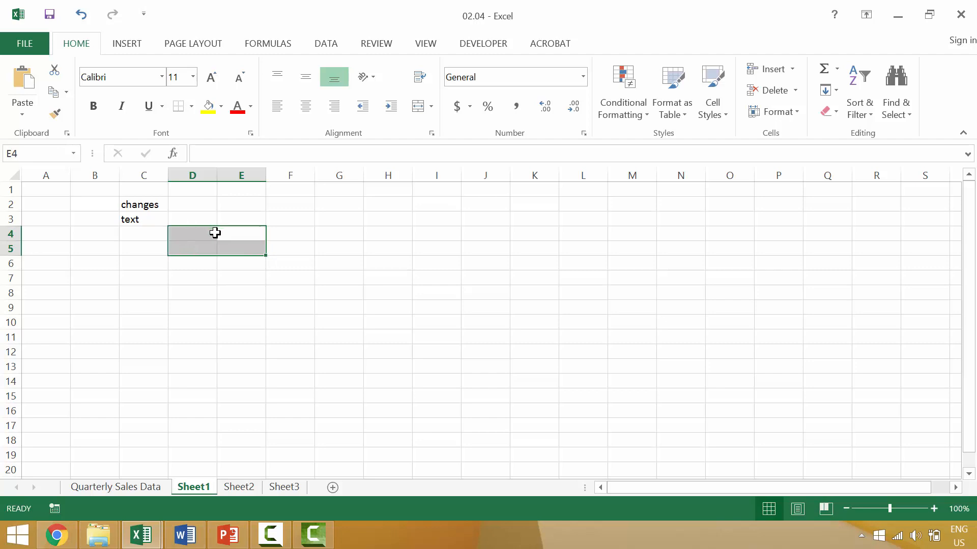
{"action": "key", "text": "Tab"}
{"action": "key", "text": "Tab"}
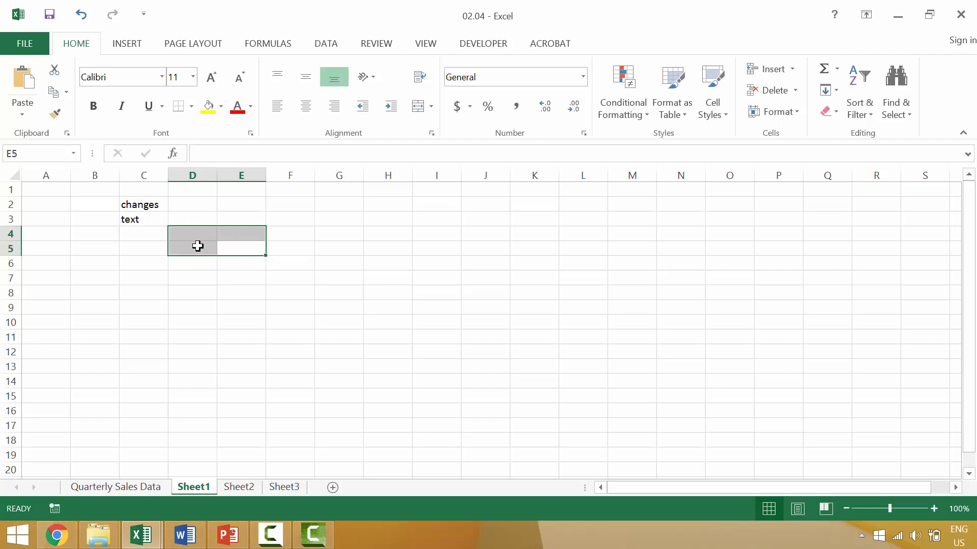
{"action": "key", "text": "Tab"}
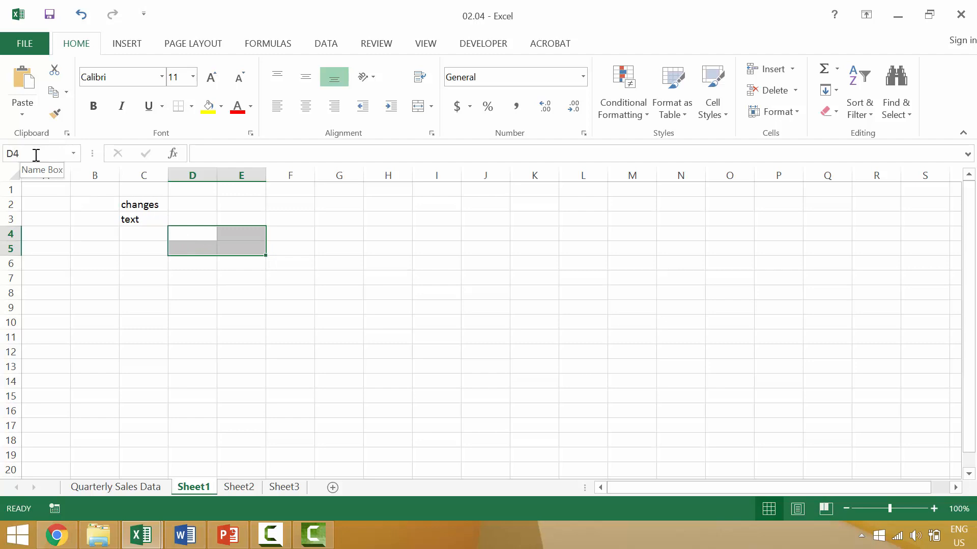
{"action": "key", "text": "Tab"}
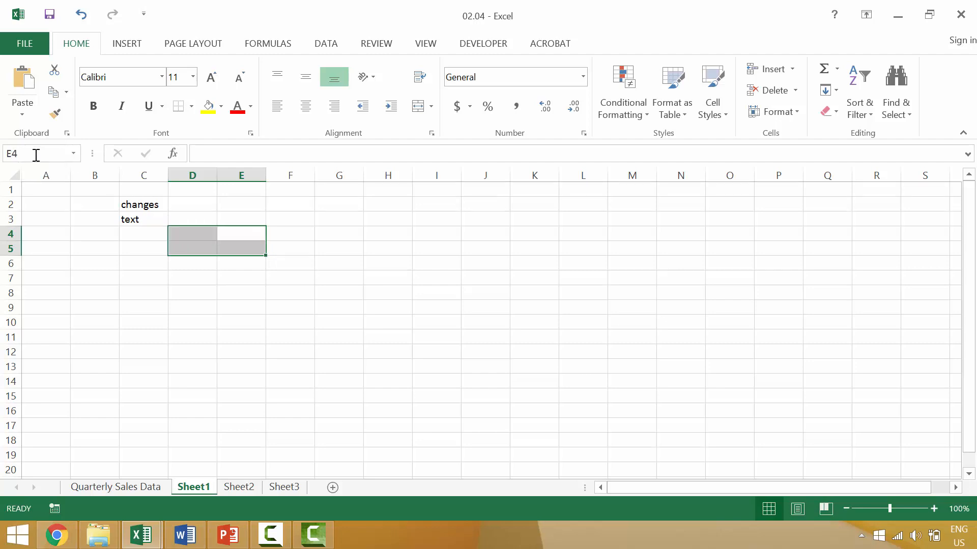
{"action": "key", "text": "Tab"}
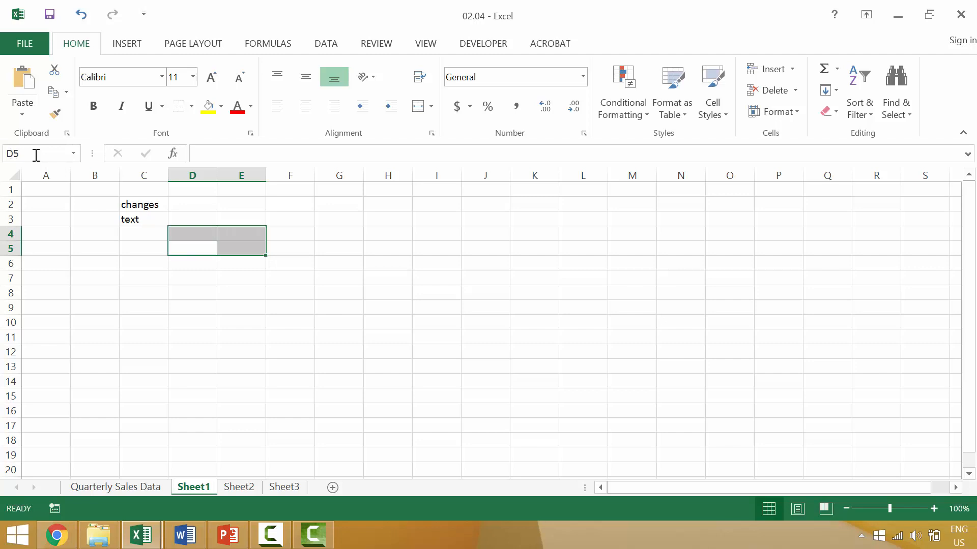
{"action": "key", "text": "Tab"}
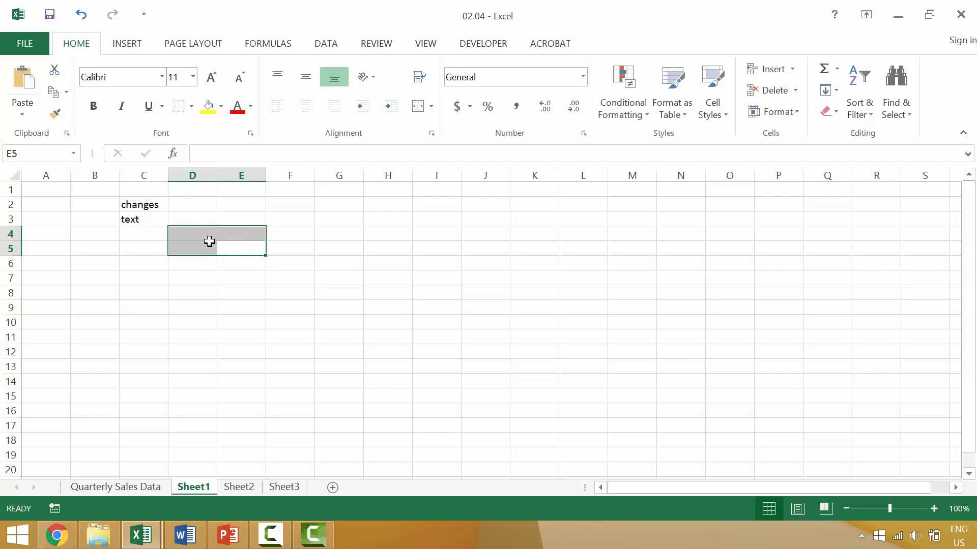
{"action": "key", "text": "Tab"}
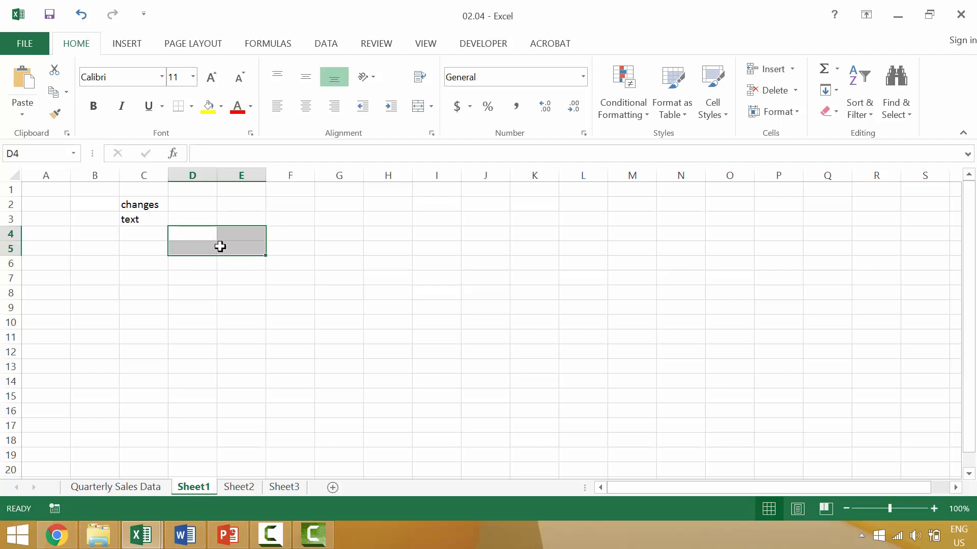
Fill D4, E4, D5 and E5 with 1, 2, 3 and 4, then cycle through the filled block.
{"action": "type", "text": "1"}
{"action": "key", "text": "Tab"}
{"action": "type", "text": "2"}
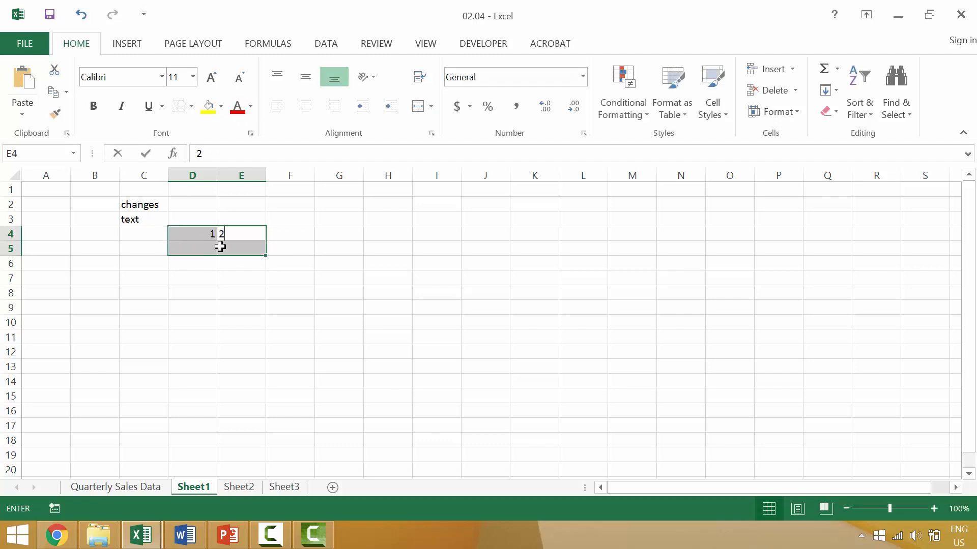
{"action": "key", "text": "Tab"}
{"action": "type", "text": "3"}
{"action": "key", "text": "Tab"}
{"action": "type", "text": "4"}
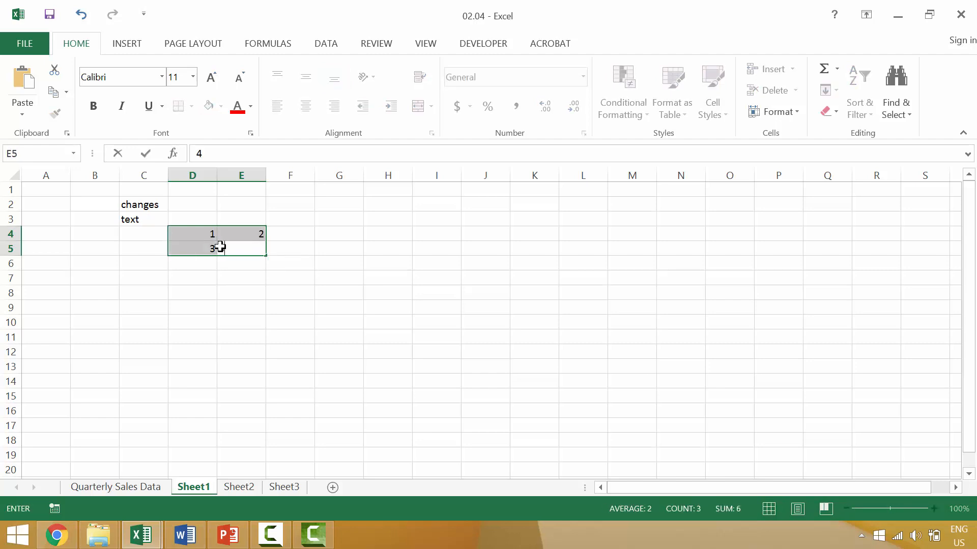
{"action": "key", "text": "Tab"}
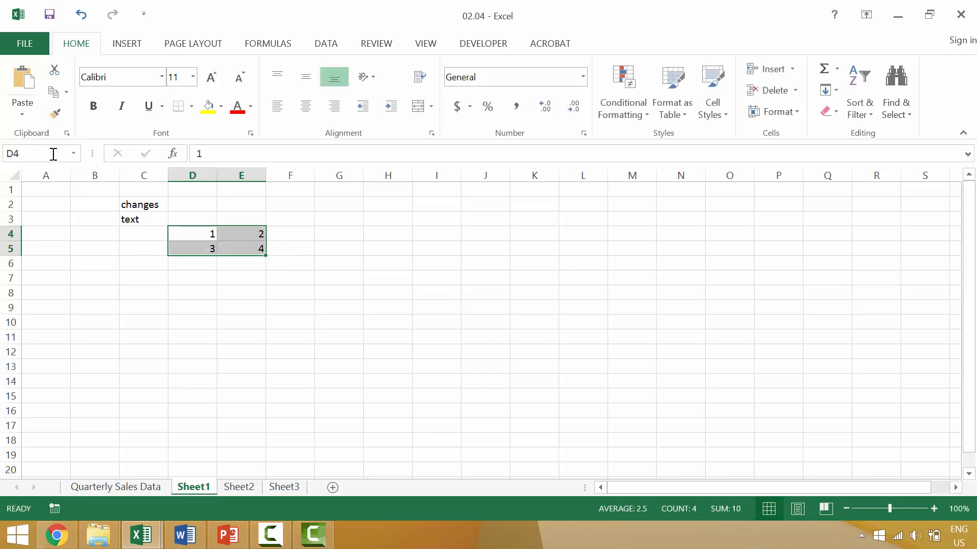
{"action": "key", "text": "Tab"}
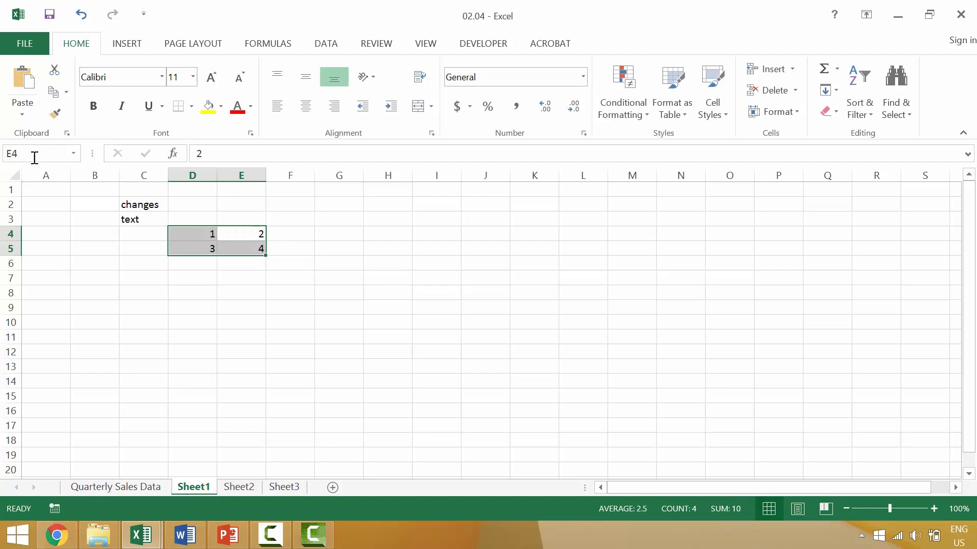
{"action": "key", "text": "Tab"}
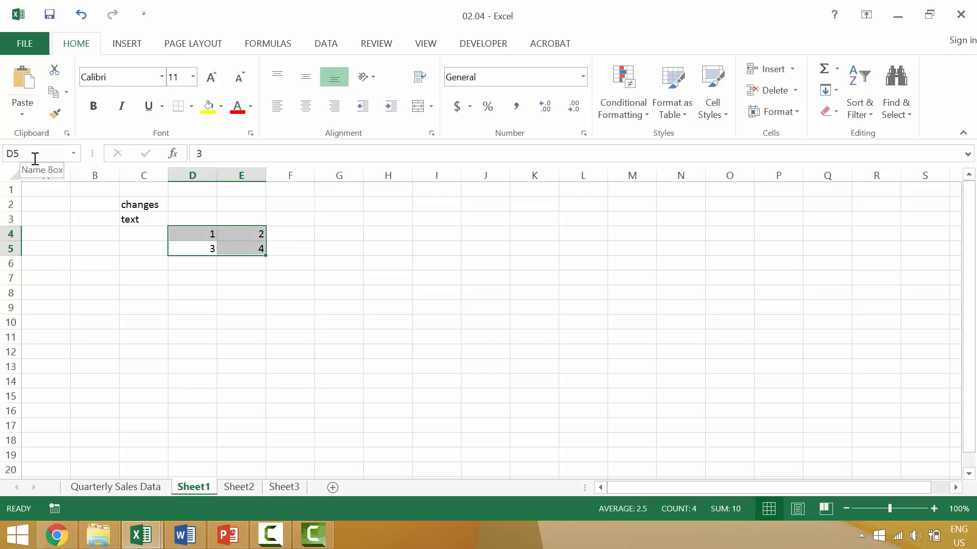
{"action": "key", "text": "Tab"}
{"action": "key", "text": "Tab"}
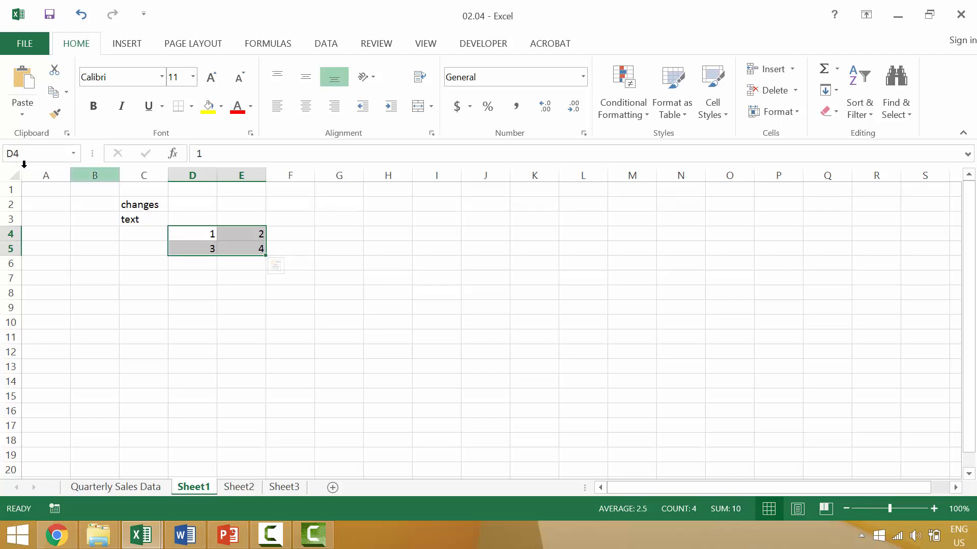
Replace the numbers with a, b, c, d in D4, E4, D5, E5, then deselect the block.
{"action": "type", "text": "a"}
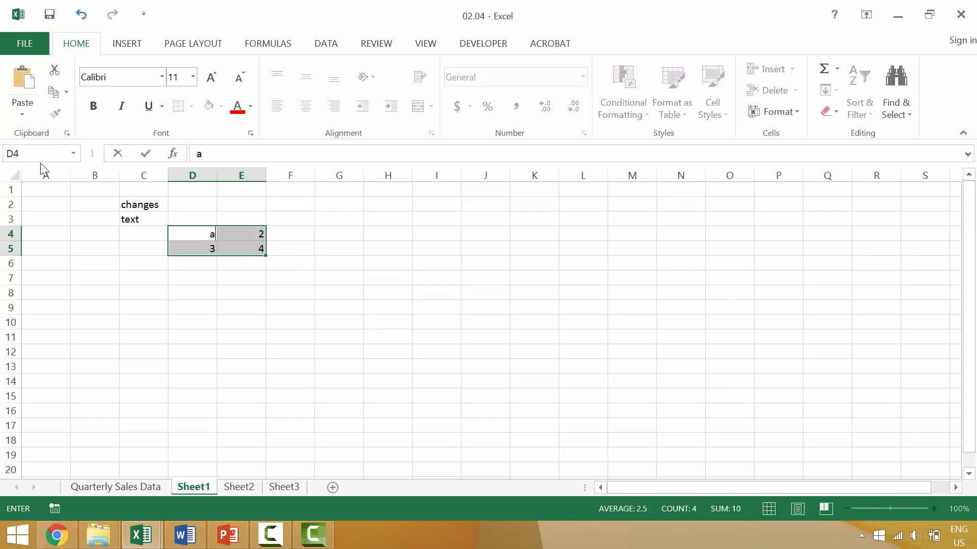
{"action": "key", "text": "Tab"}
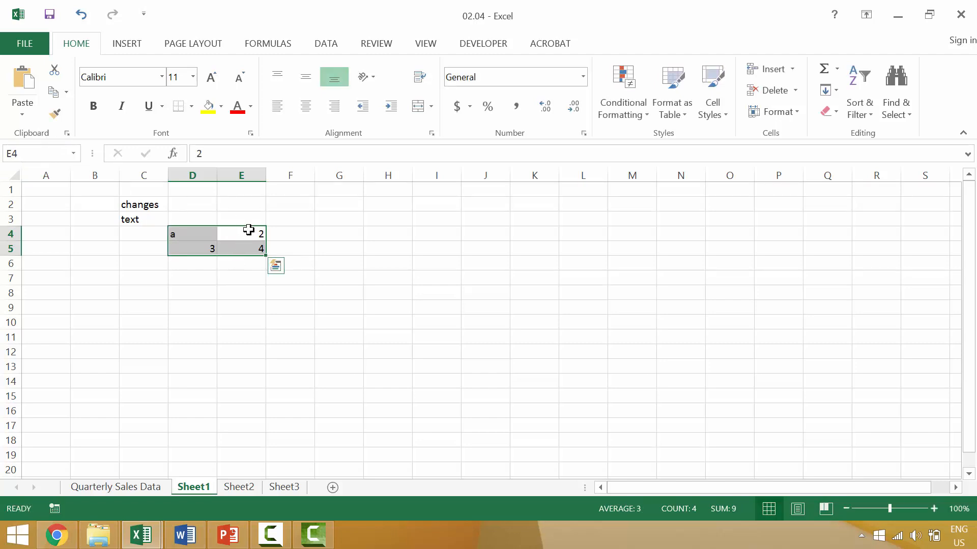
{"action": "type", "text": "b"}
{"action": "key", "text": "Tab"}
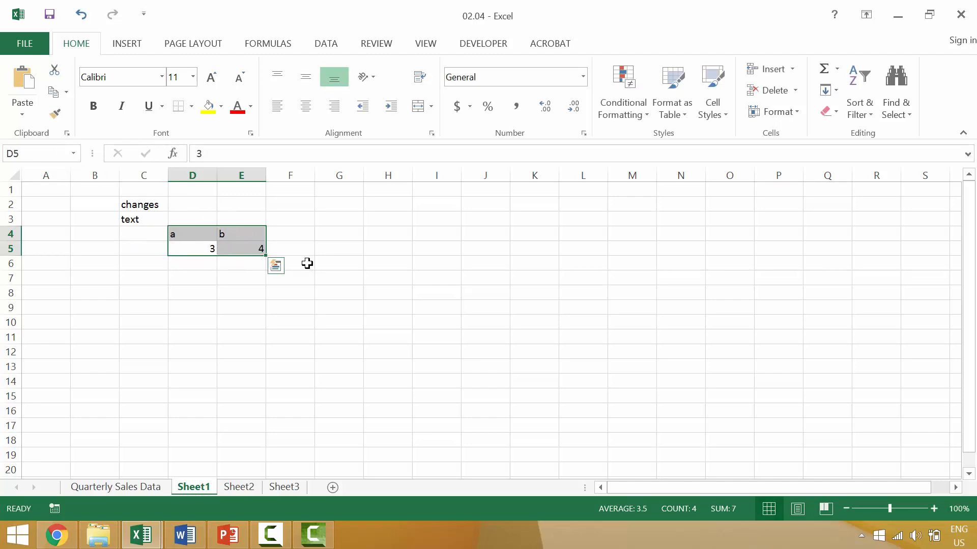
{"action": "type", "text": "c"}
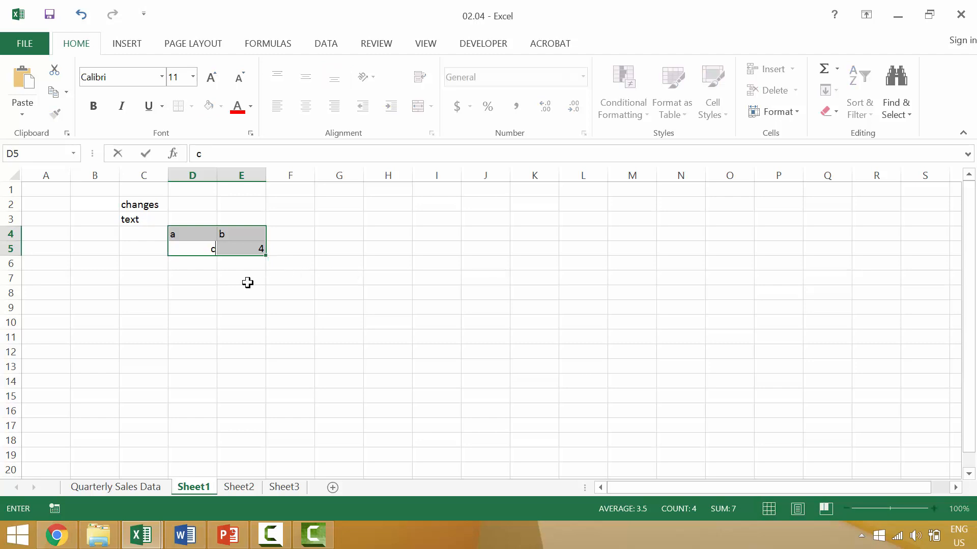
{"action": "key", "text": "Tab"}
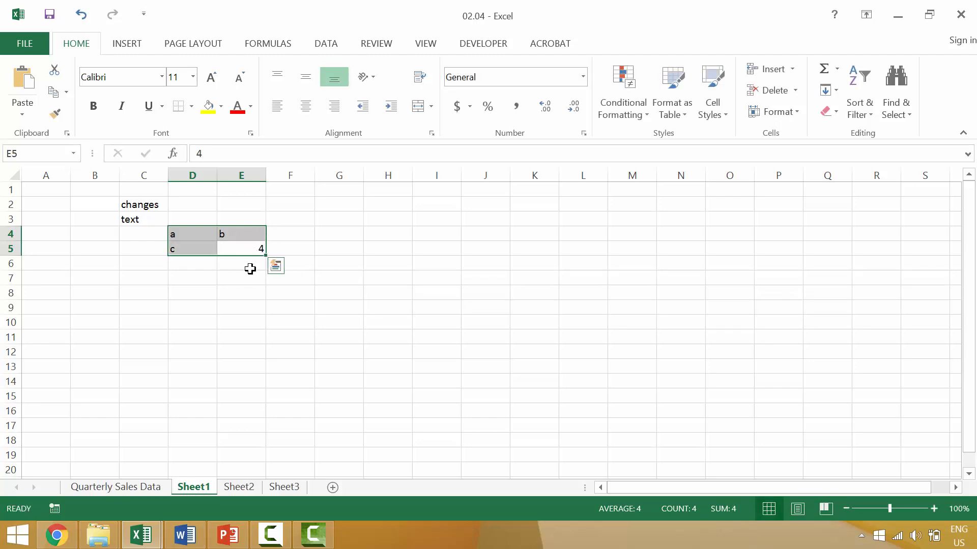
{"action": "type", "text": "d"}
{"action": "key", "text": "Tab"}
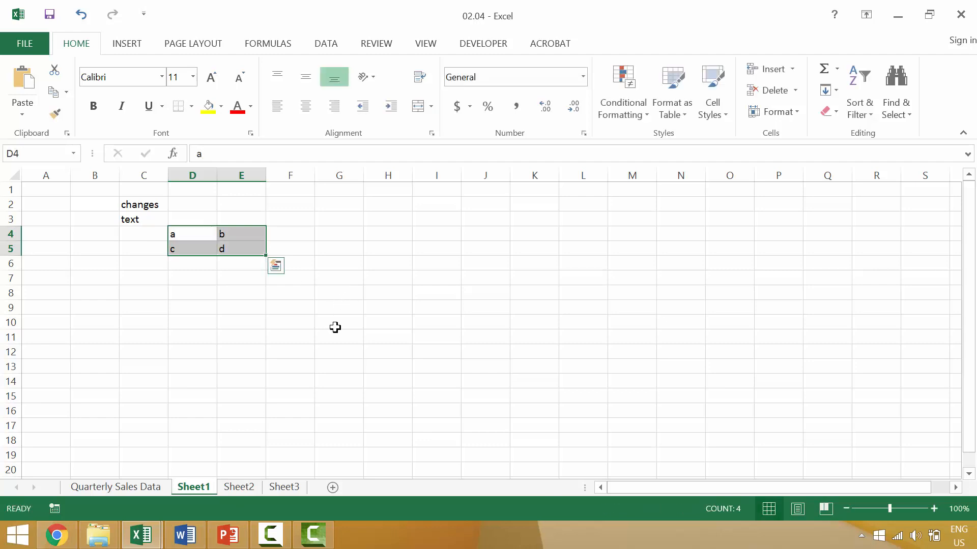
{"action": "left_click", "coordinate": [331, 339]}
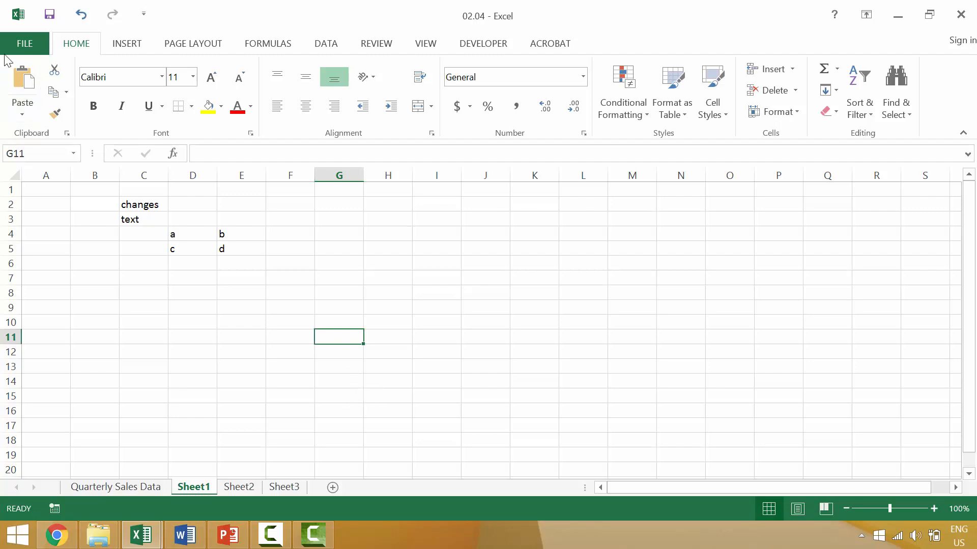
Create a new blank workbook from the FILE menu.
{"action": "left_click", "coordinate": [23, 37]}
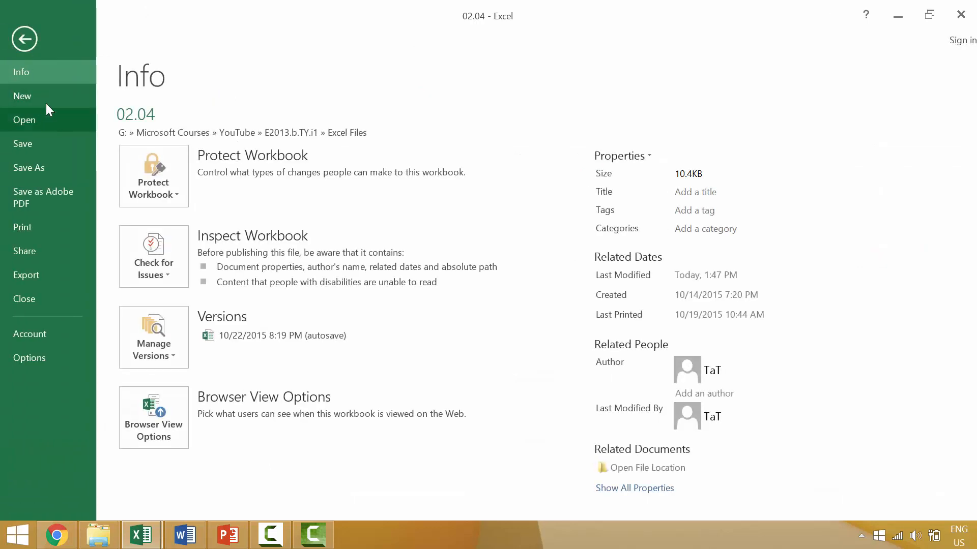
{"action": "left_click", "coordinate": [48, 97]}
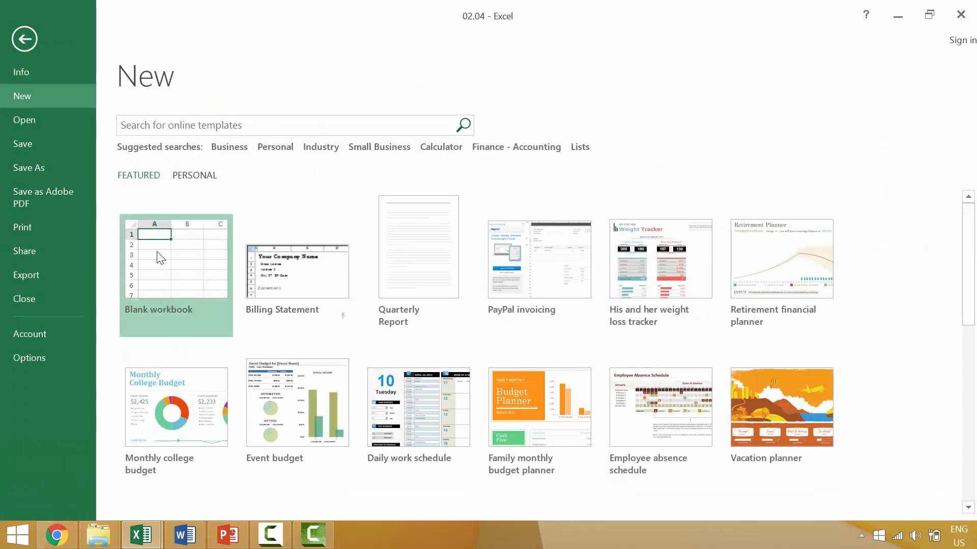
{"action": "left_click", "coordinate": [158, 255]}
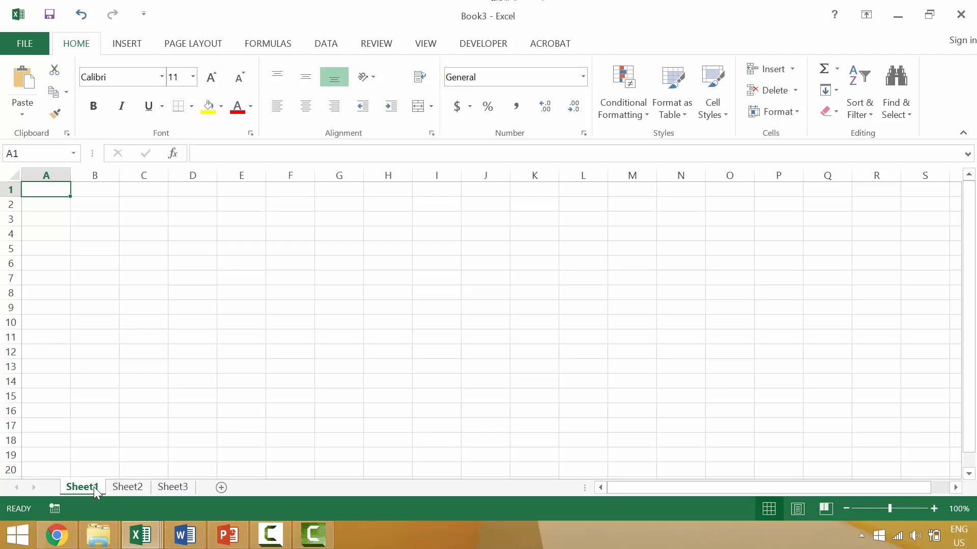
Visit Sheet2 and Sheet3 of Book3, ending back on Sheet1.
{"action": "left_click", "coordinate": [129, 487]}
{"action": "left_click", "coordinate": [173, 489], "text": "ctrl"}
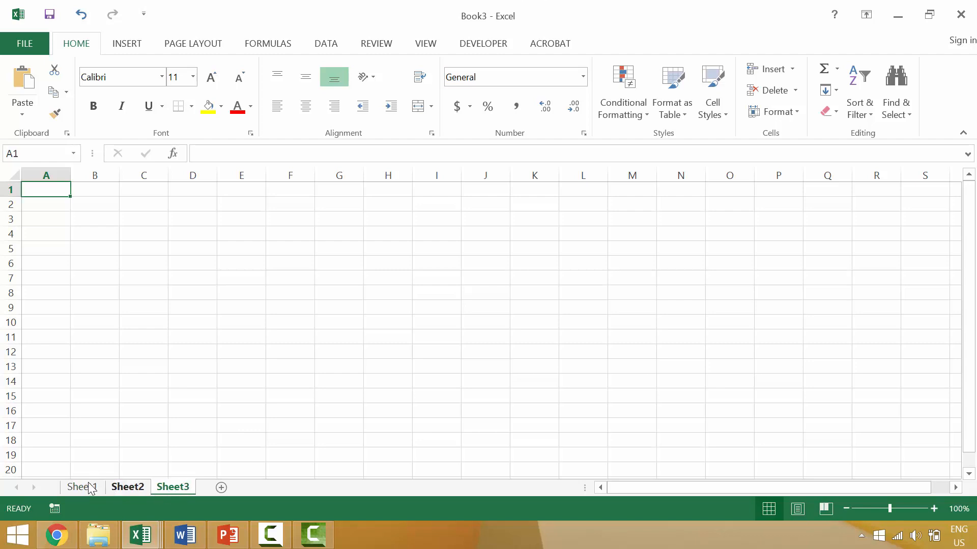
{"action": "left_click", "coordinate": [89, 487]}
{"action": "left_click", "coordinate": [127, 487]}
{"action": "left_click", "coordinate": [160, 489]}
{"action": "left_click", "coordinate": [91, 488]}
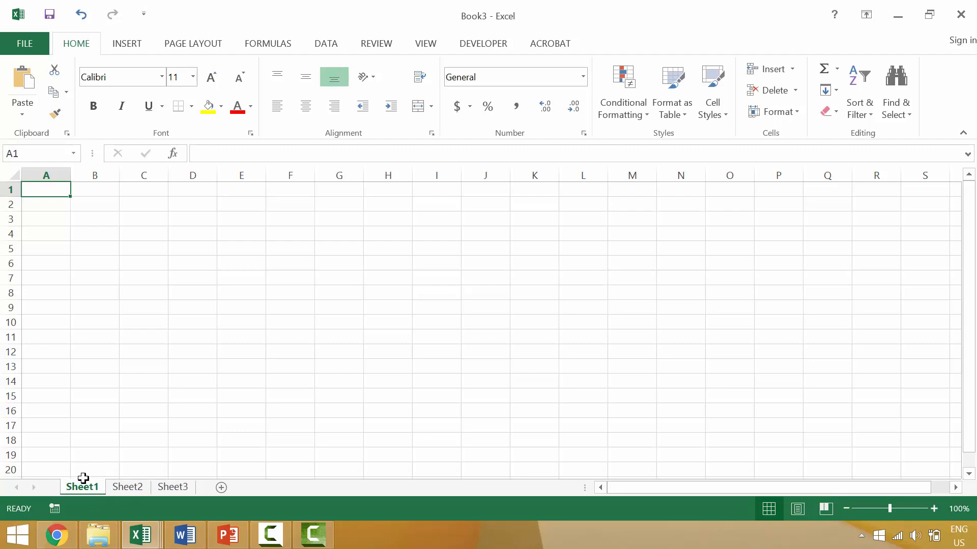
{"action": "left_click", "coordinate": [50, 174]}
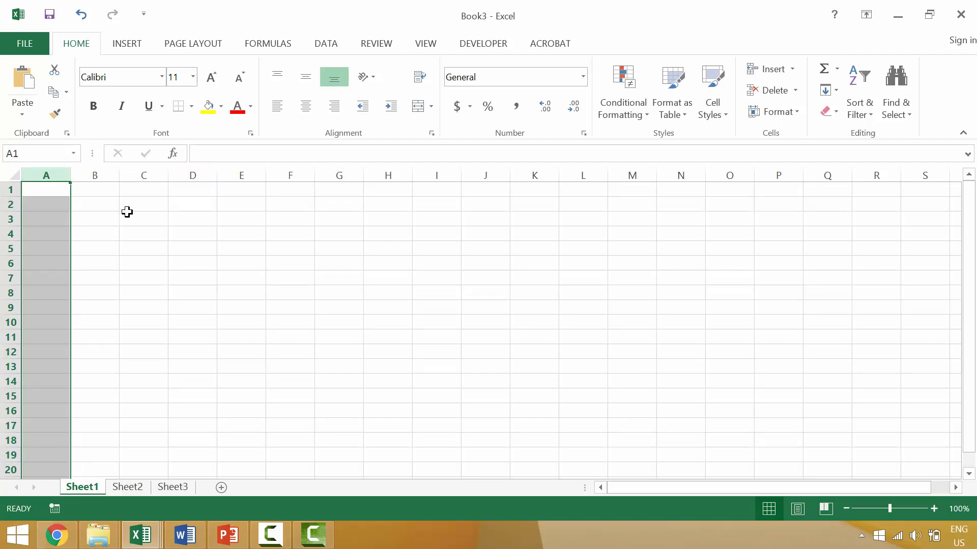
{"action": "left_click", "coordinate": [100, 204]}
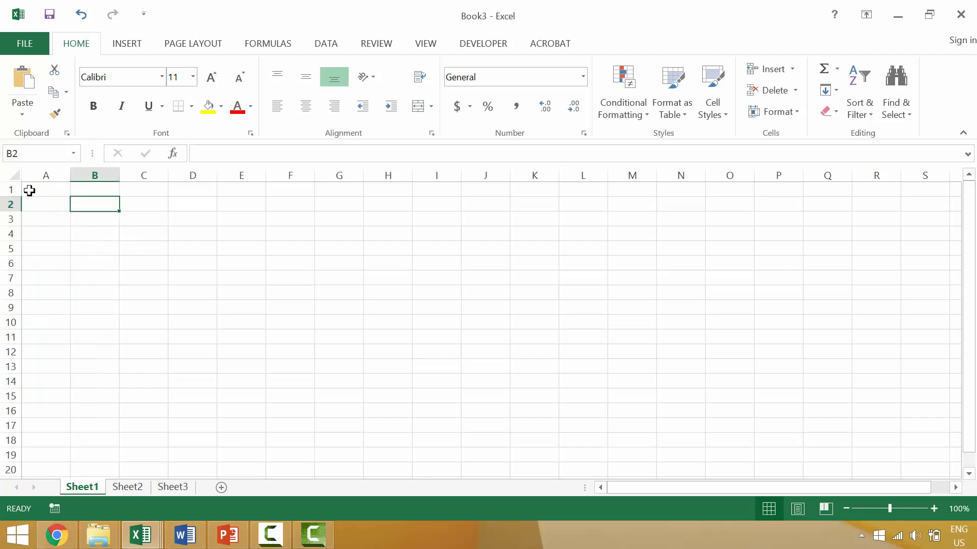
{"action": "left_click", "coordinate": [12, 188]}
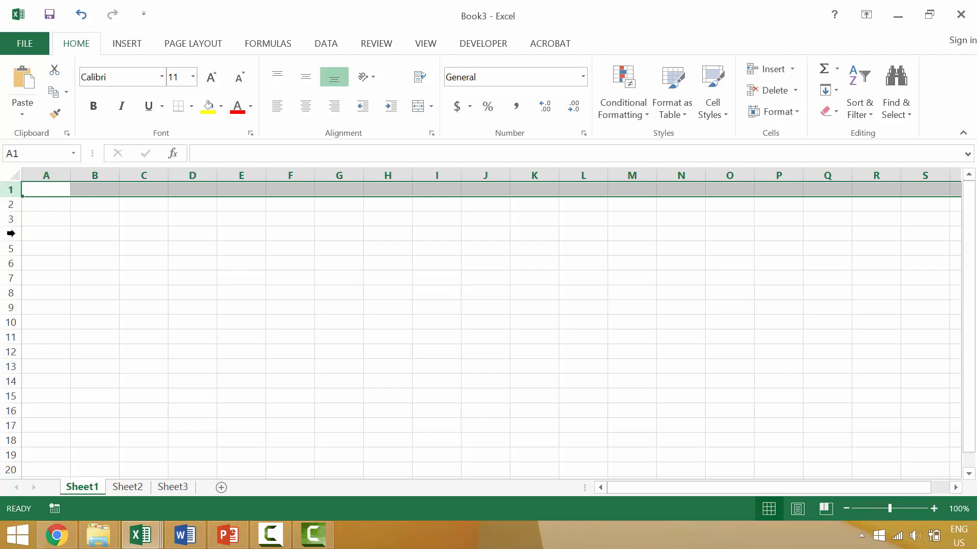
{"action": "left_click", "coordinate": [117, 260]}
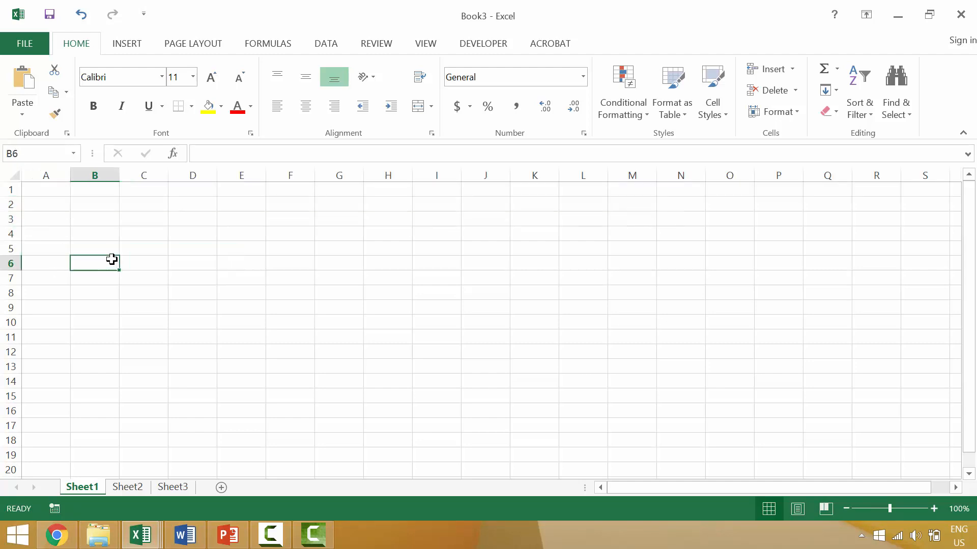
{"action": "left_click", "coordinate": [51, 189]}
{"action": "left_click", "coordinate": [56, 173]}
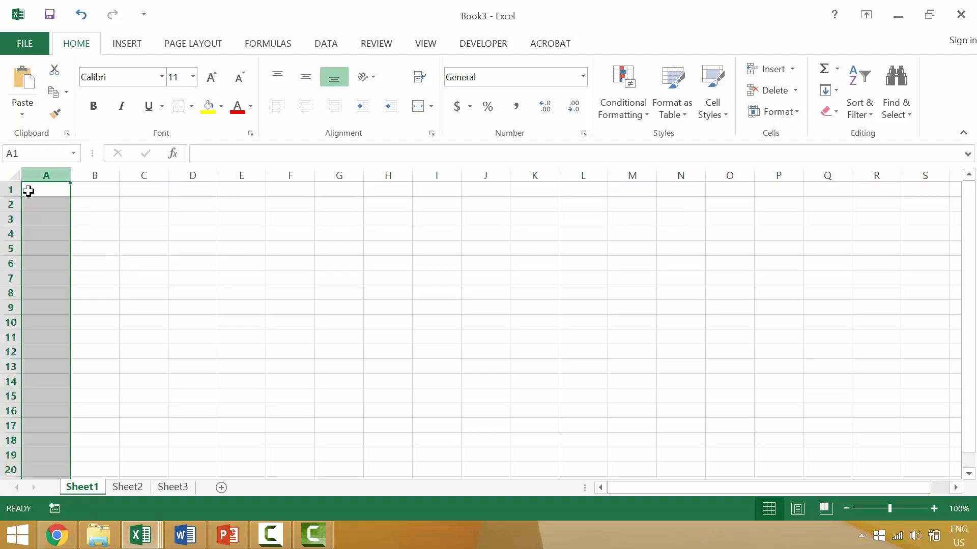
{"action": "left_click", "coordinate": [16, 190]}
{"action": "left_click", "coordinate": [46, 190]}
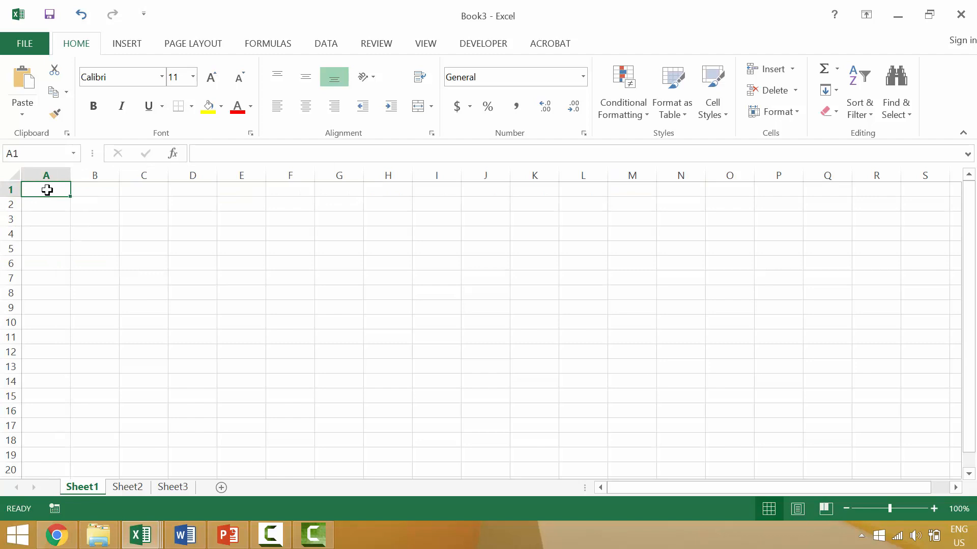
{"action": "left_click", "coordinate": [106, 190]}
{"action": "left_click", "coordinate": [154, 188]}
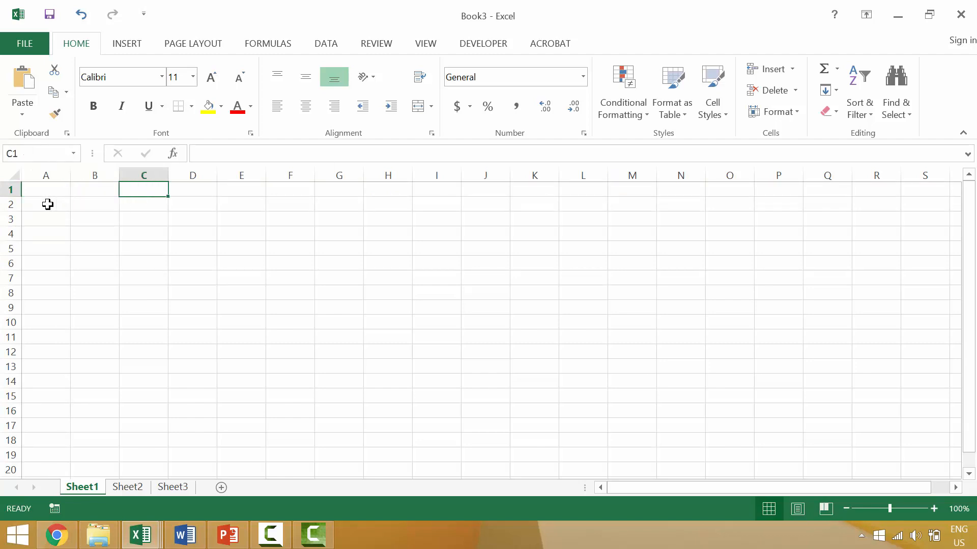
{"action": "left_click", "coordinate": [49, 204]}
{"action": "left_click", "coordinate": [95, 204]}
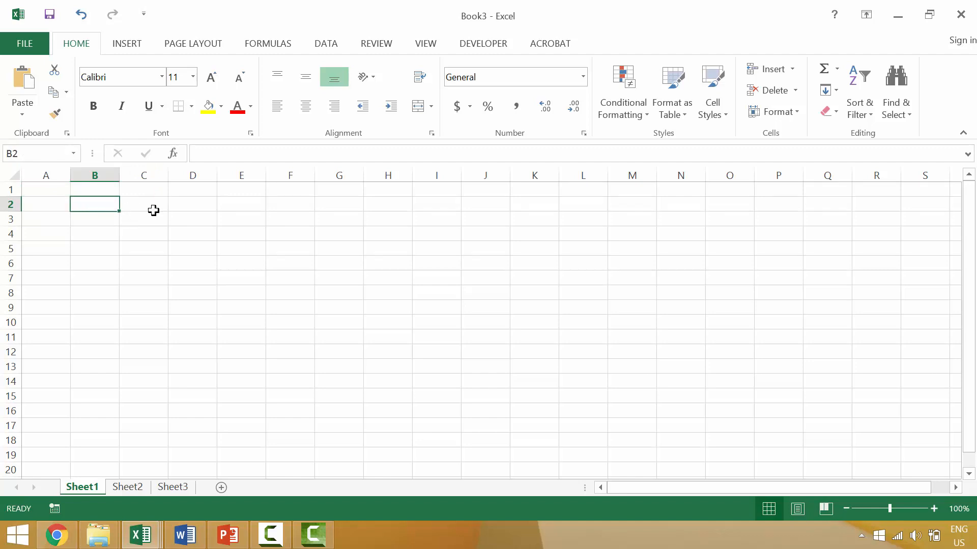
{"action": "left_click", "coordinate": [154, 208]}
{"action": "left_click", "coordinate": [48, 223]}
{"action": "left_click", "coordinate": [95, 233]}
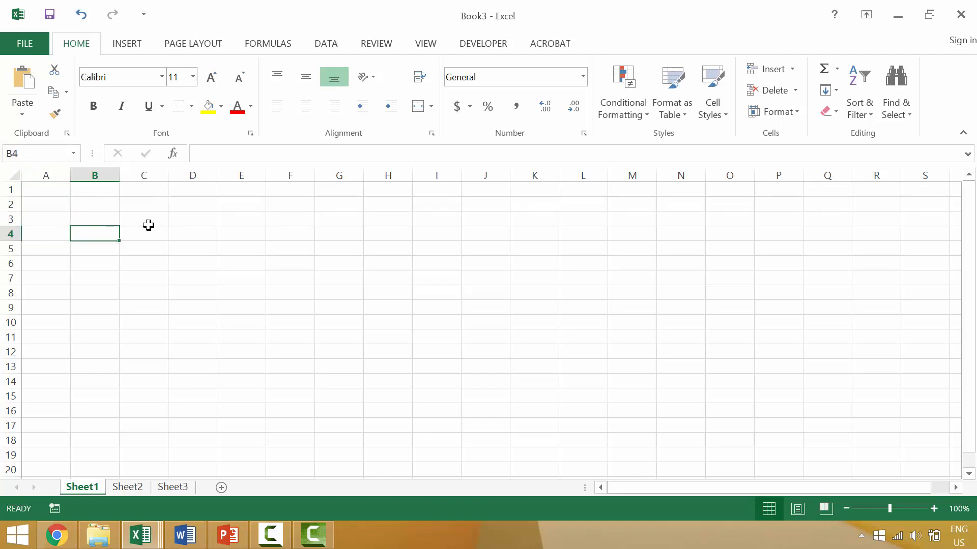
{"action": "left_click", "coordinate": [148, 224]}
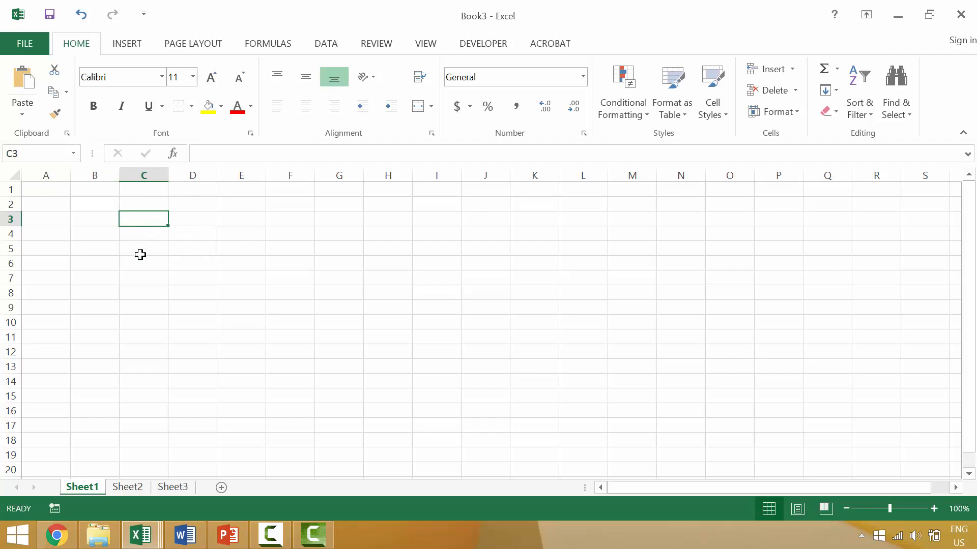
{"action": "left_click", "coordinate": [185, 264]}
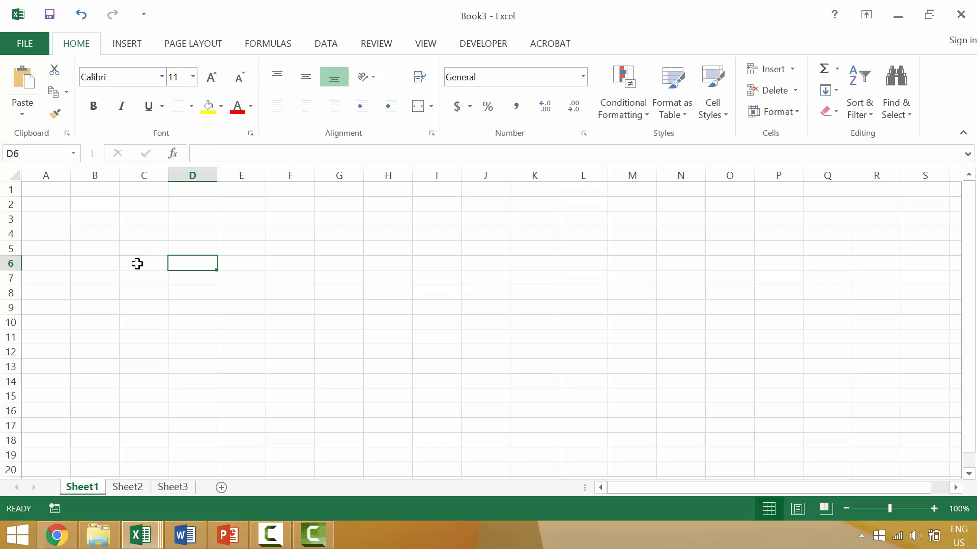
Enter the text A1:C3 in D6, then return to cell A1.
{"action": "type", "text": "a"}
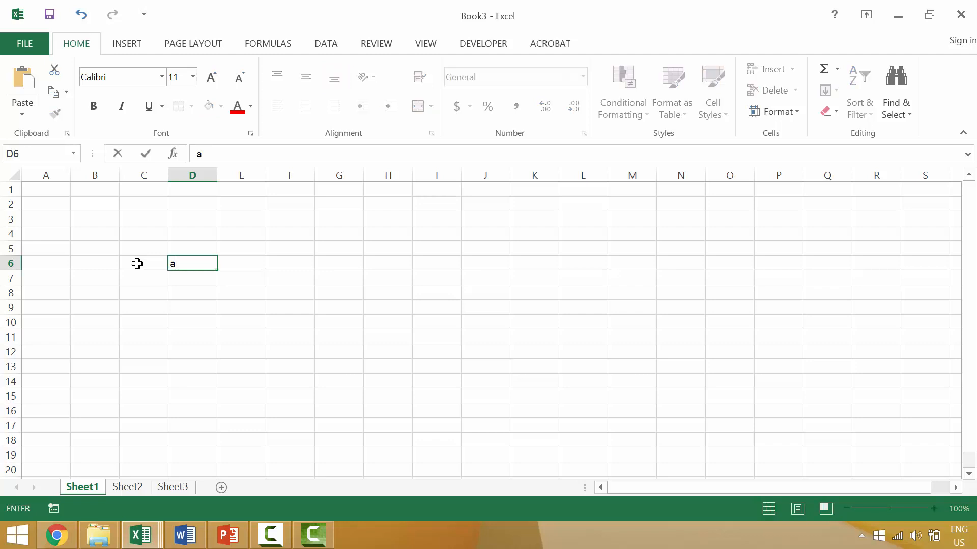
{"action": "type", "text": "A1:C3"}
{"action": "key", "text": "Return"}
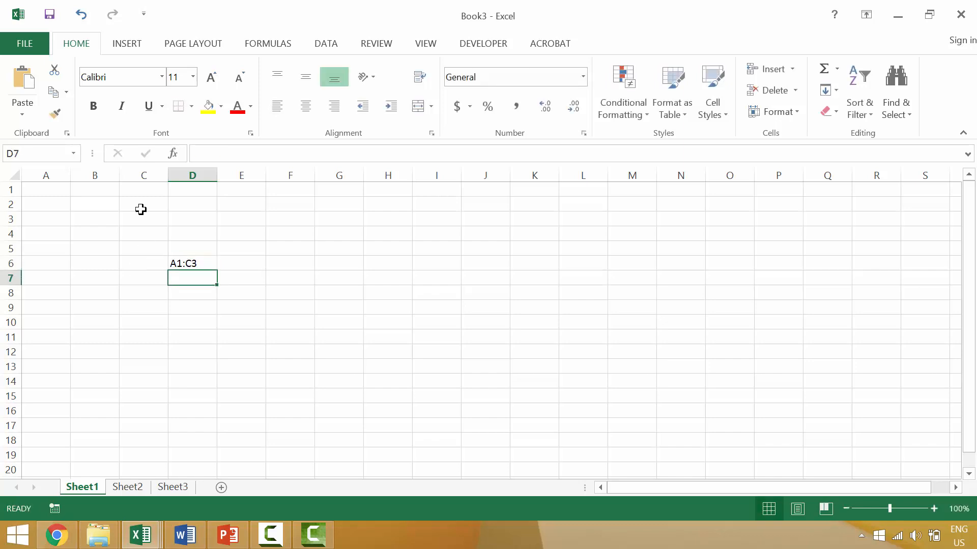
{"action": "left_click", "coordinate": [45, 190]}
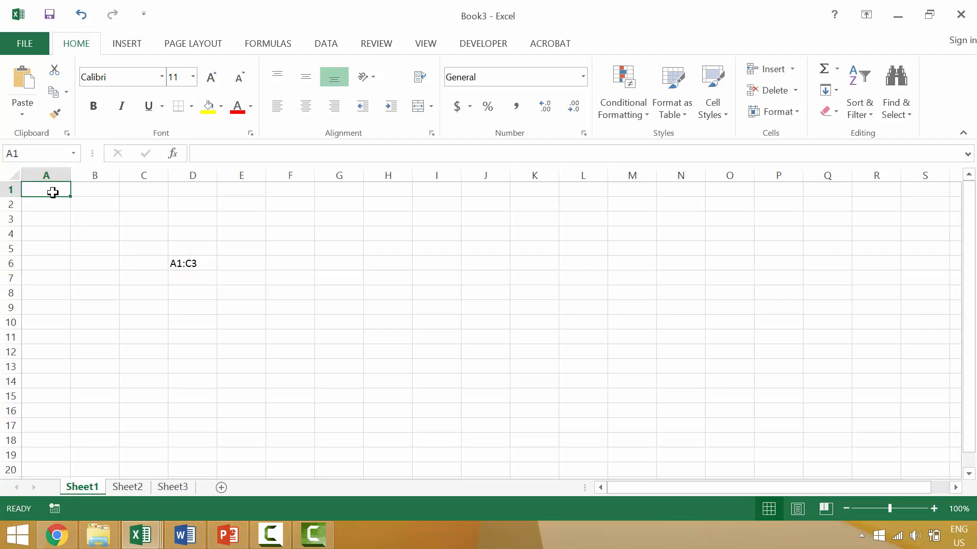
Drag-select A1:C4, then reduce and re-extend the selection to A1:B2 from A1.
{"action": "left_click_drag", "start_coordinate": [51, 189], "coordinate": [132, 232]}
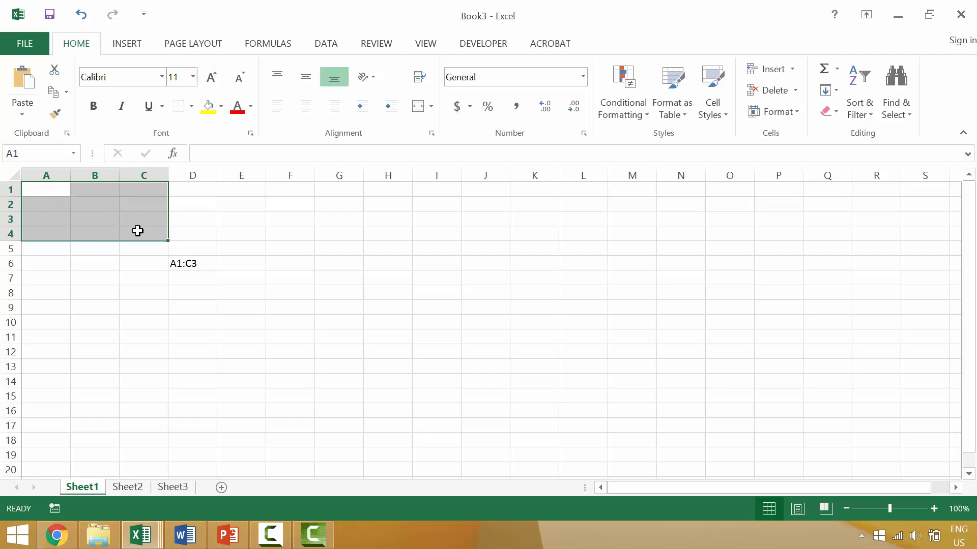
{"action": "left_click", "coordinate": [92, 208], "text": "shift"}
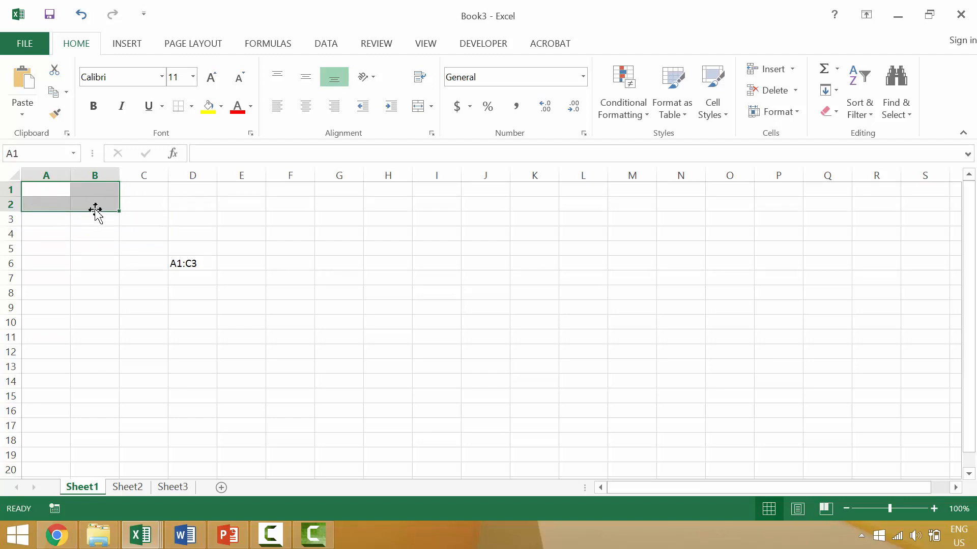
{"action": "left_click", "coordinate": [47, 192]}
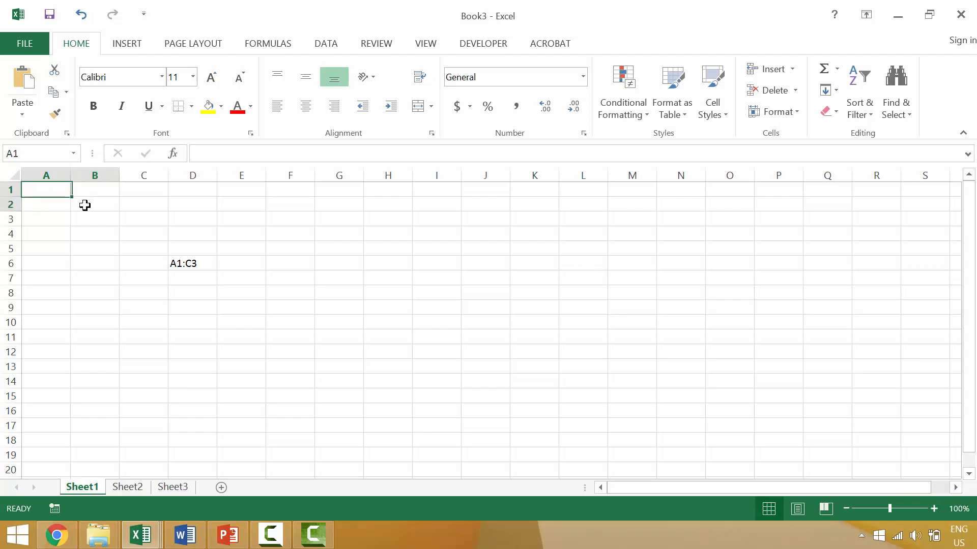
{"action": "left_click", "coordinate": [83, 203], "text": "shift"}
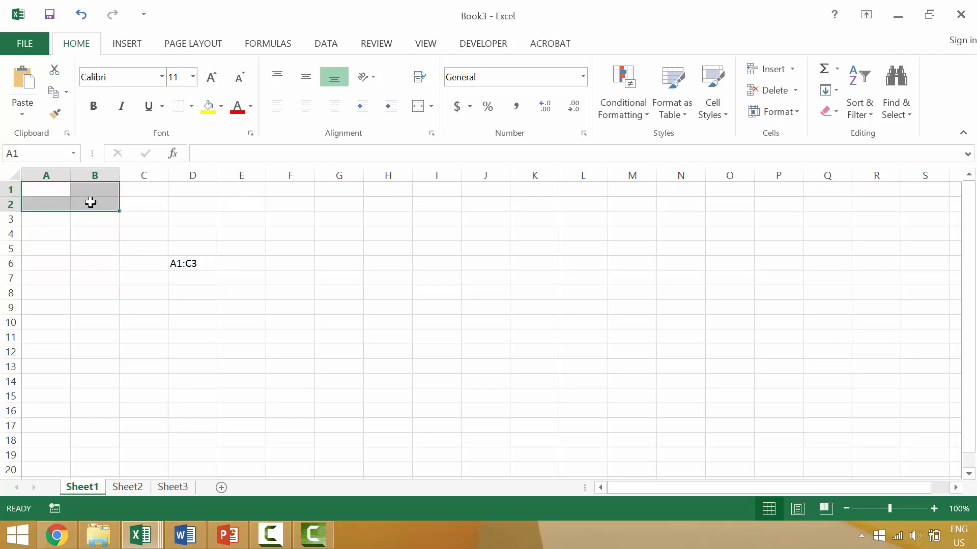
{"action": "left_click", "coordinate": [56, 189]}
{"action": "left_click", "coordinate": [80, 205], "text": "shift"}
Move the active cell within A1:B2, then edit B2 in the formula bar.
{"action": "key", "text": "Tab"}
{"action": "key", "text": "Tab"}
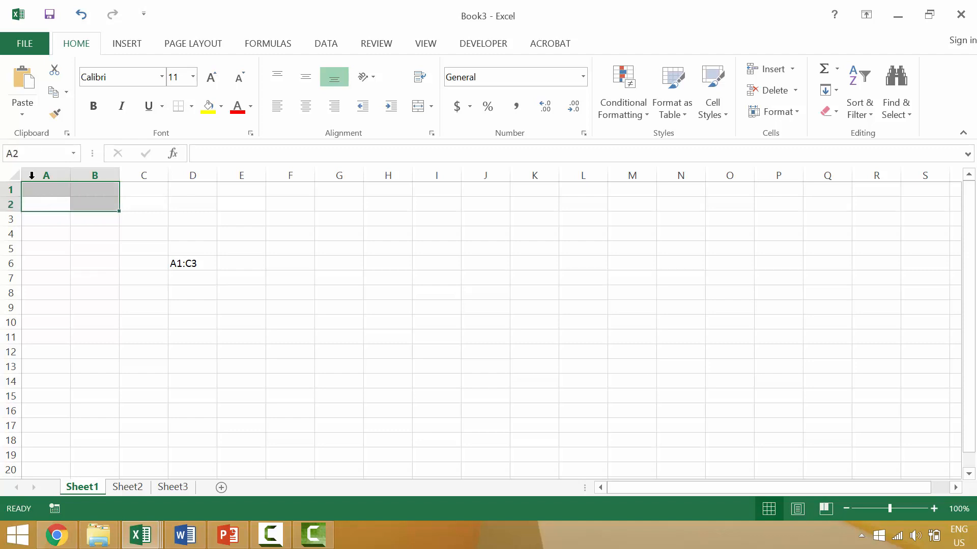
{"action": "key", "text": "Tab"}
{"action": "key", "text": "Tab"}
{"action": "key", "text": "Tab"}
{"action": "key", "text": "Tab"}
{"action": "key", "text": "Tab"}
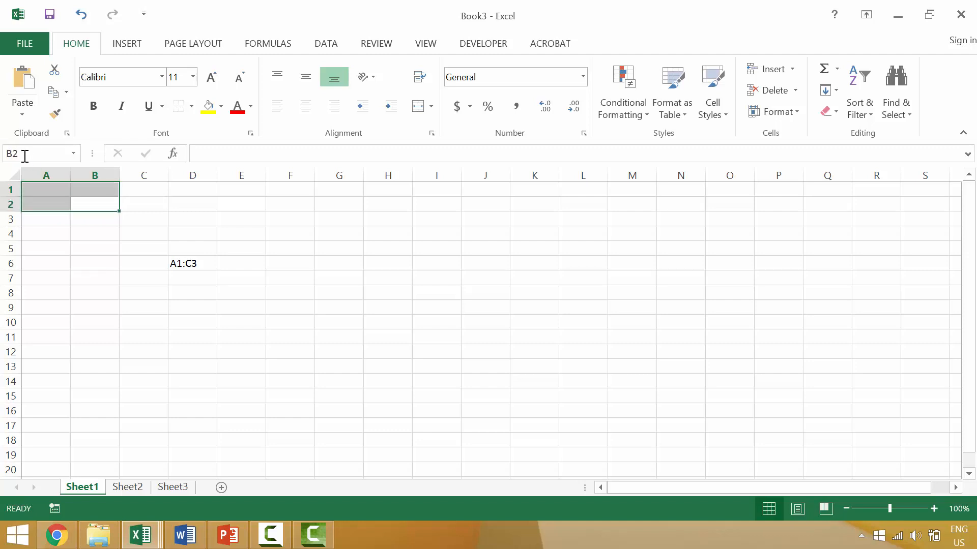
{"action": "key", "text": "Tab"}
{"action": "key", "text": "Tab"}
{"action": "key", "text": "Tab"}
{"action": "key", "text": "Tab"}
{"action": "key", "text": "Tab"}
{"action": "key", "text": "Tab"}
{"action": "key", "text": "Tab"}
{"action": "key", "text": "Tab"}
{"action": "left_click", "coordinate": [202, 158]}
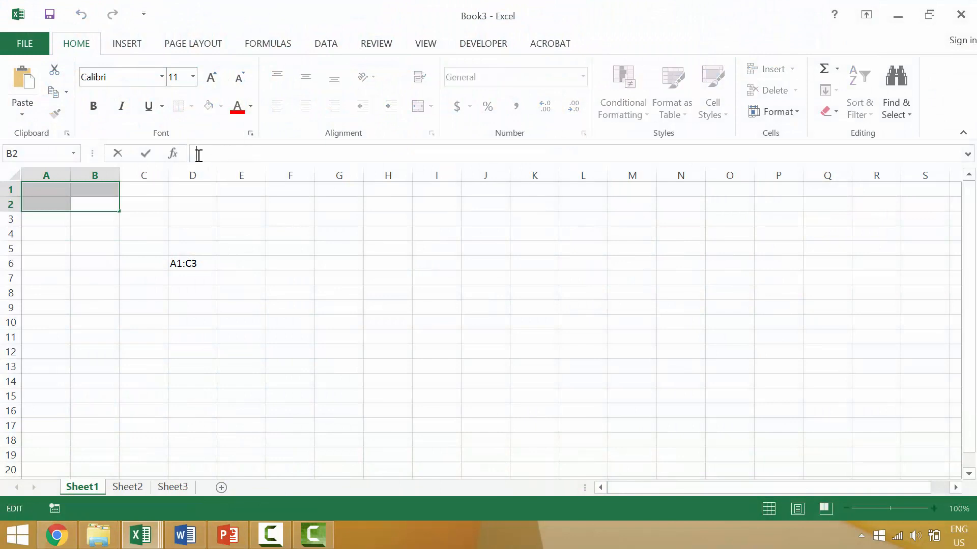